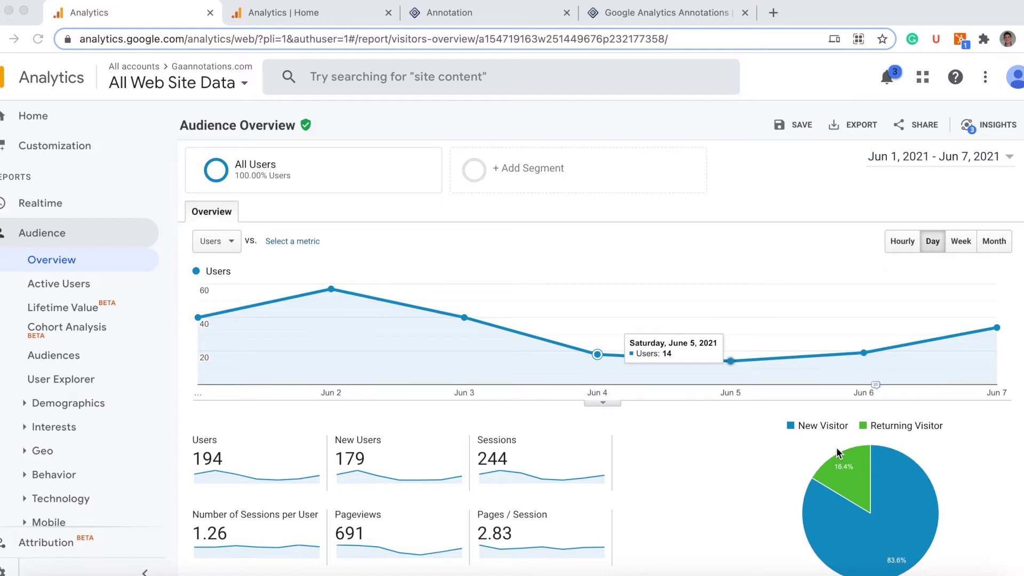
Add a Jun 4, 2021 annotation reading 'This is my campaign' to the users chart
left_click(604, 402)
left_click(980, 407)
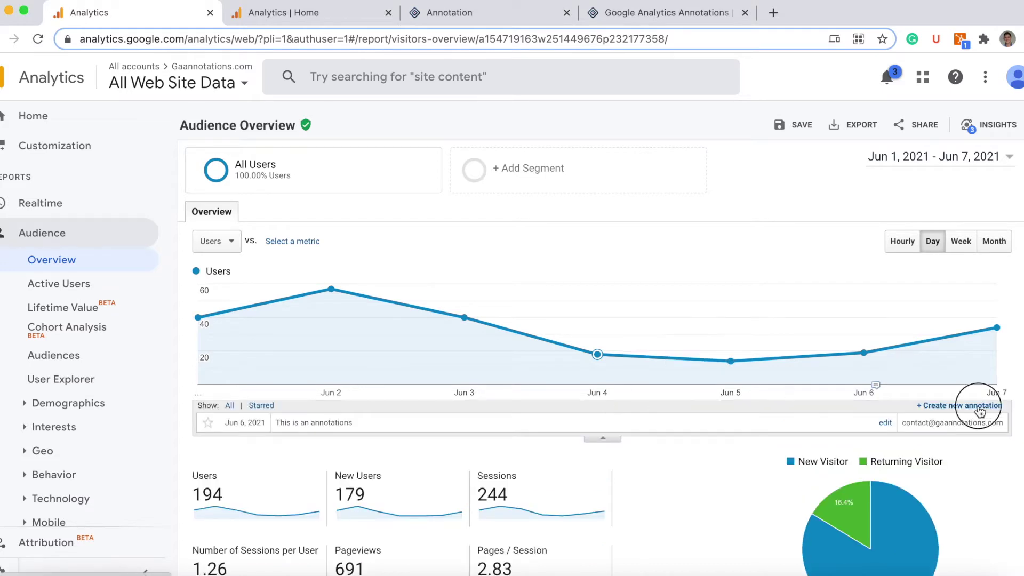
type("This ")
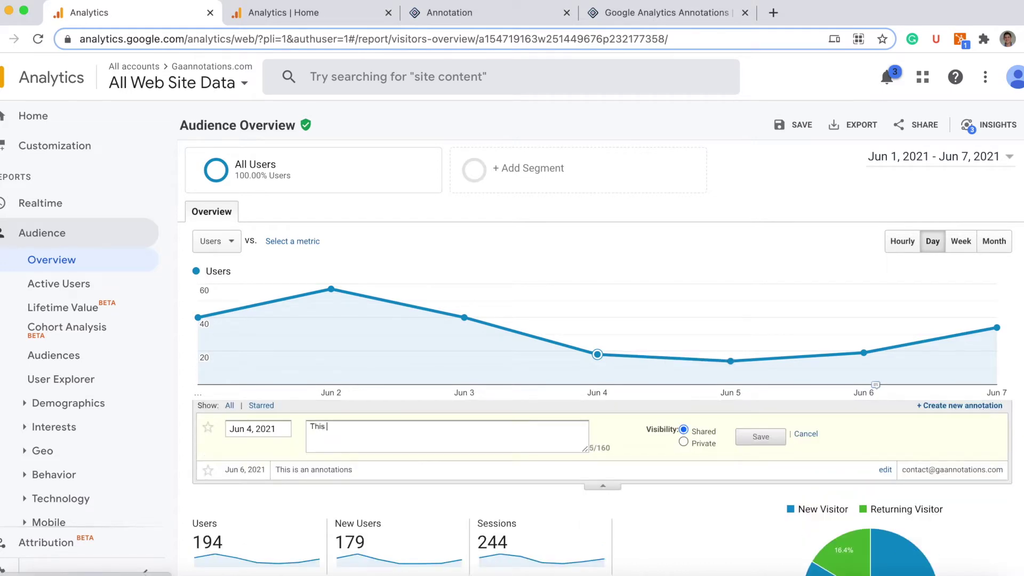
type("is my campaign")
left_click(266, 423)
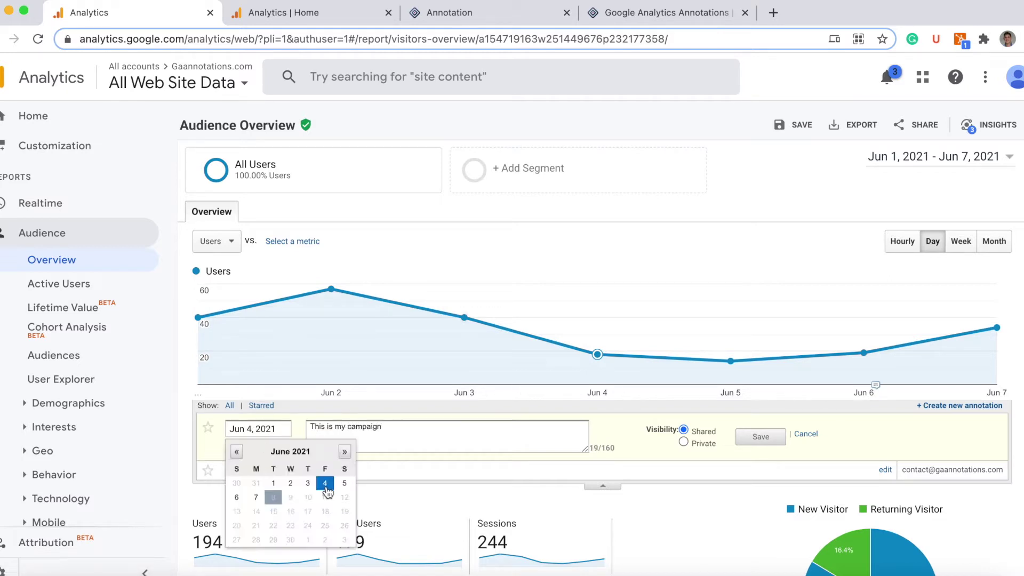
left_click(329, 486)
left_click(749, 439)
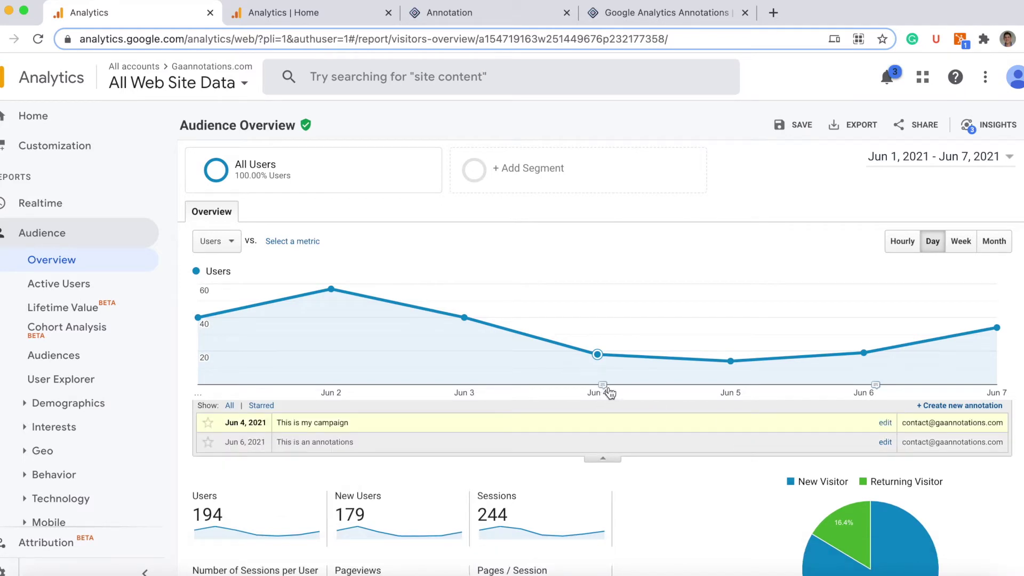
Check the Jun 4 and Jun 6 annotations from their chart markers
left_click(604, 458)
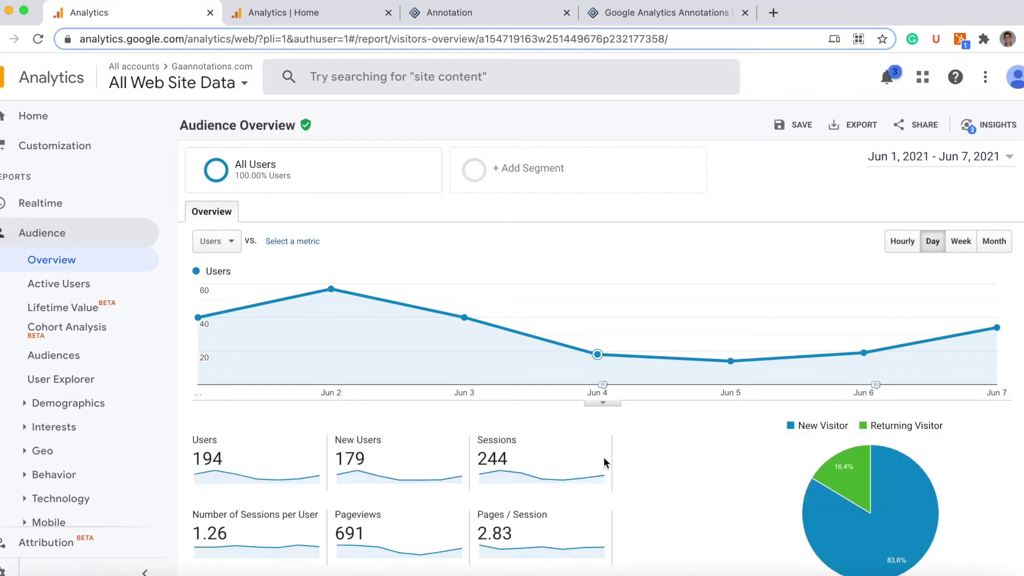
left_click(602, 389)
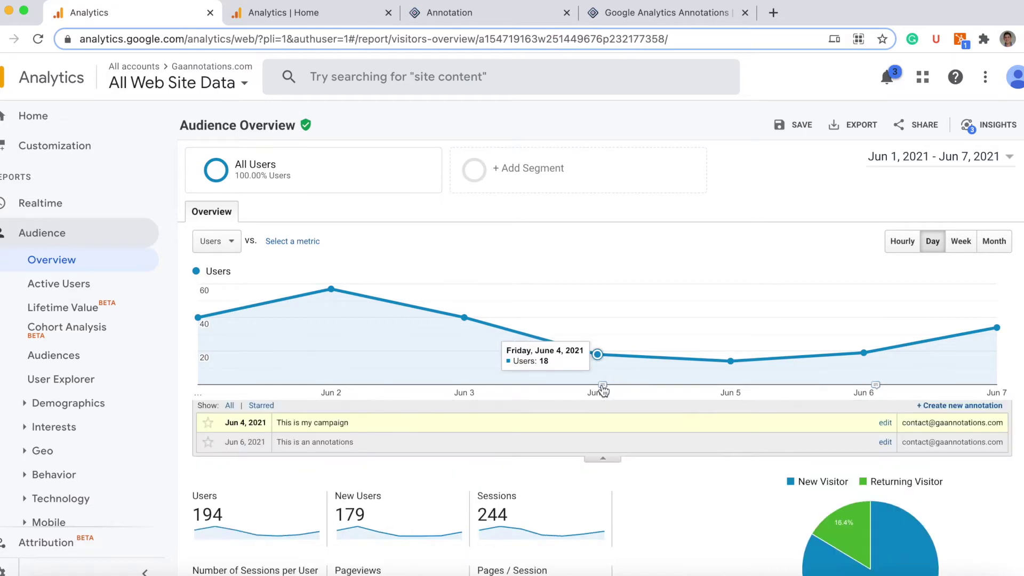
left_click(613, 462)
left_click(875, 387)
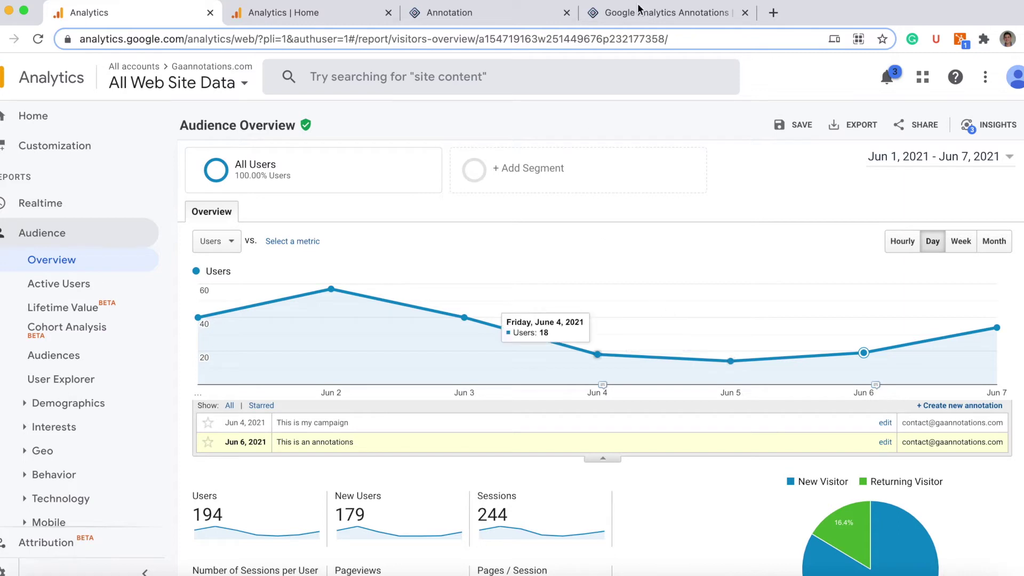
Switch to the Google Analytics Annotations website to reach the GA4-UA extension listing
left_click(663, 15)
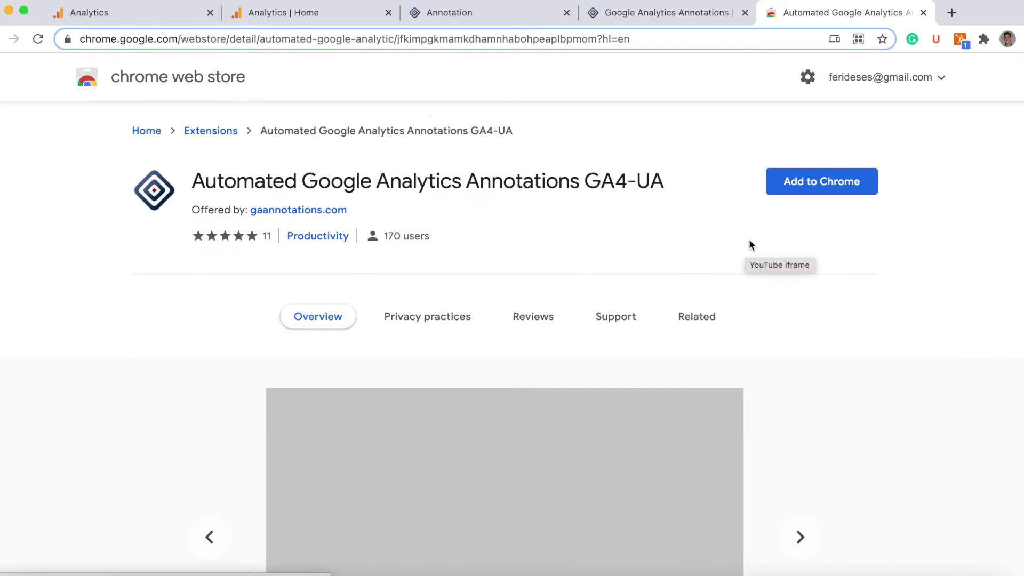
Add the Automated Google Analytics Annotations GA4-UA extension to Chrome and pin it to the toolbar
left_click(826, 187)
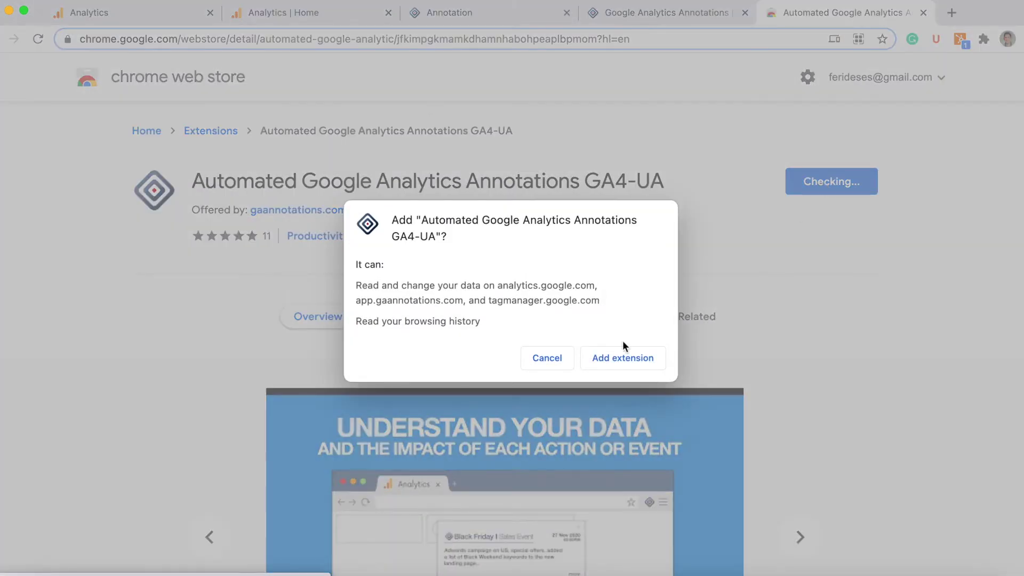
left_click(600, 355)
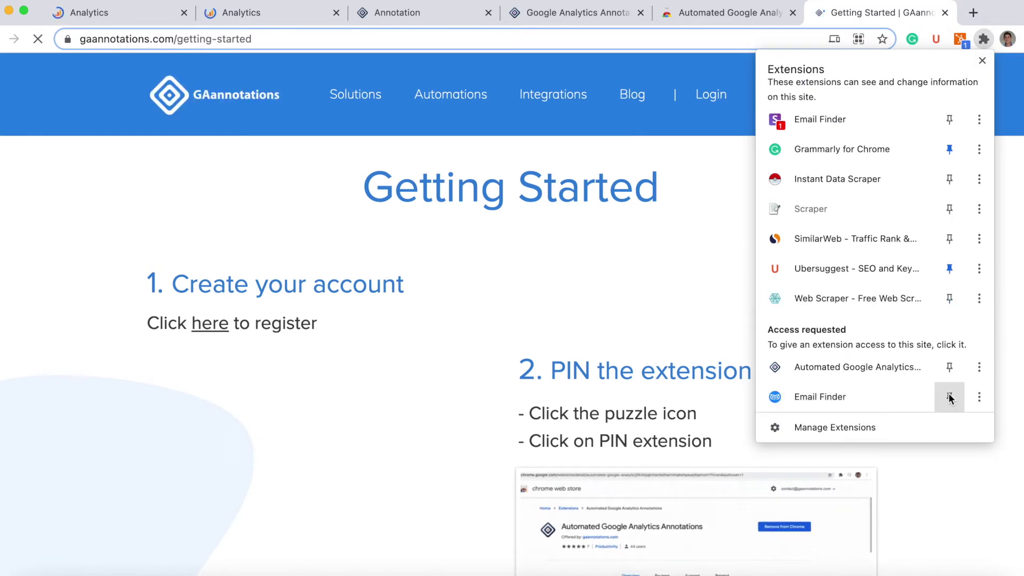
left_click(950, 367)
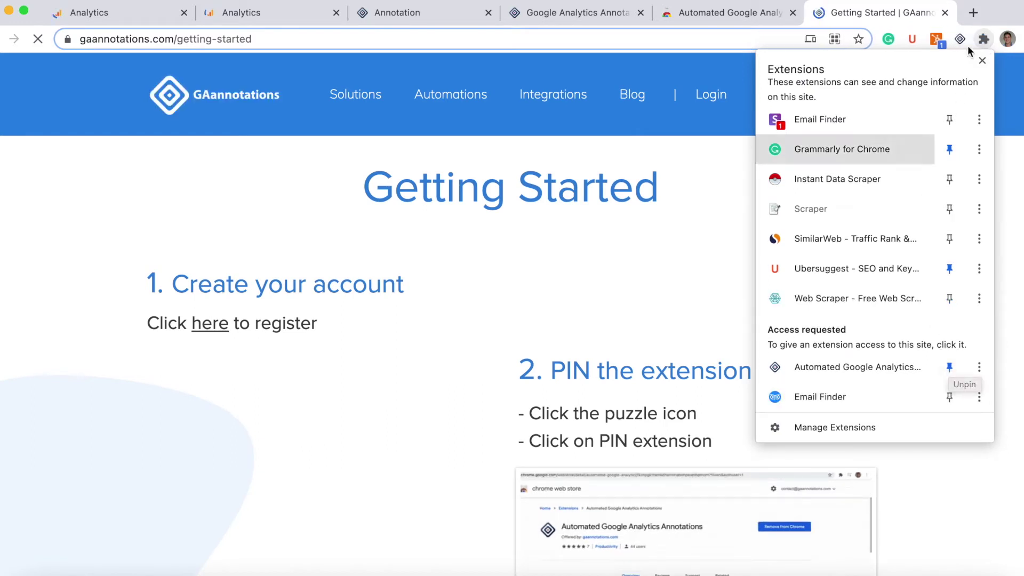
left_click(982, 61)
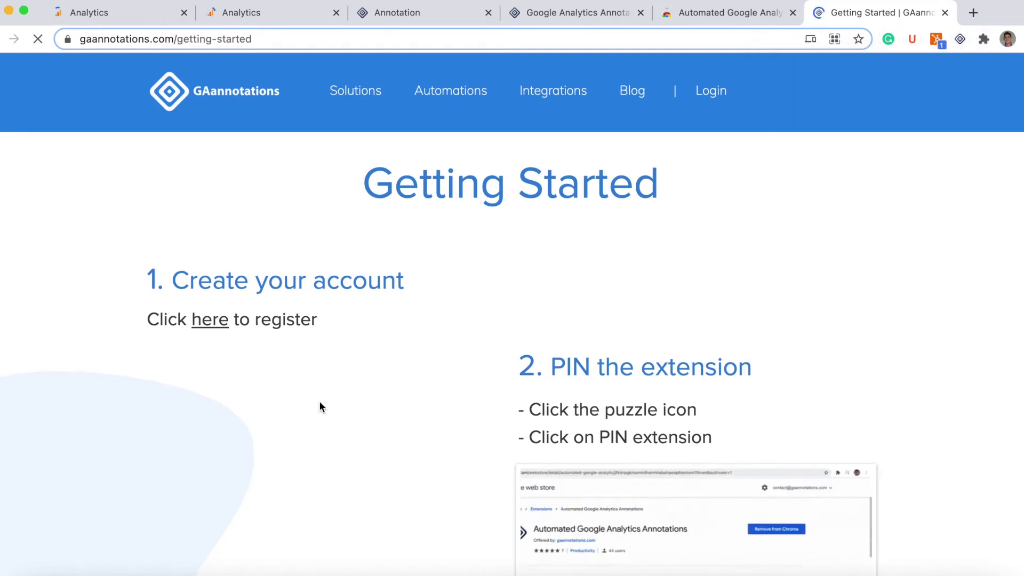
scroll(319, 401, "down", 10)
scroll(319, 401, "down", 3)
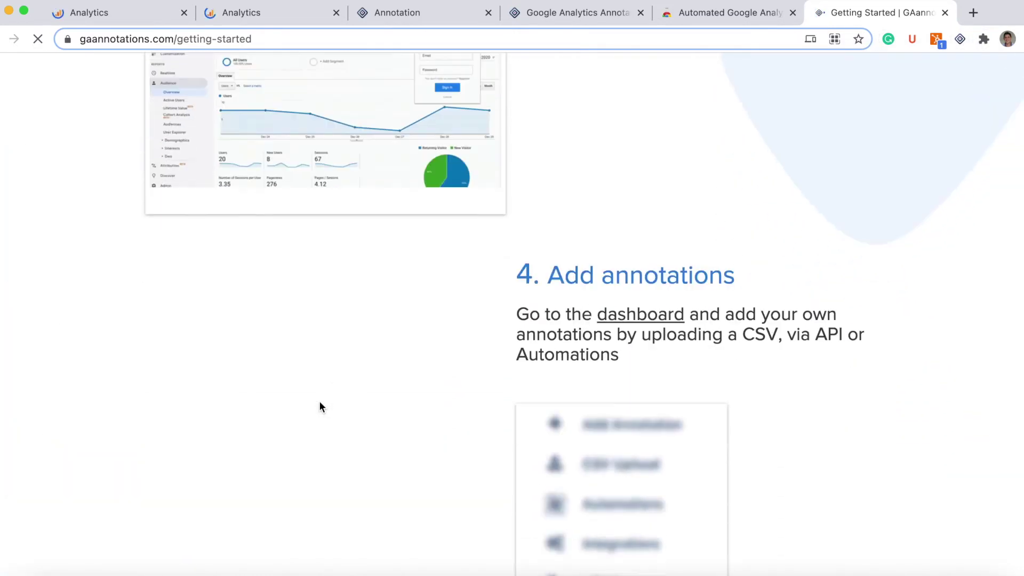
scroll(319, 401, "up", 15)
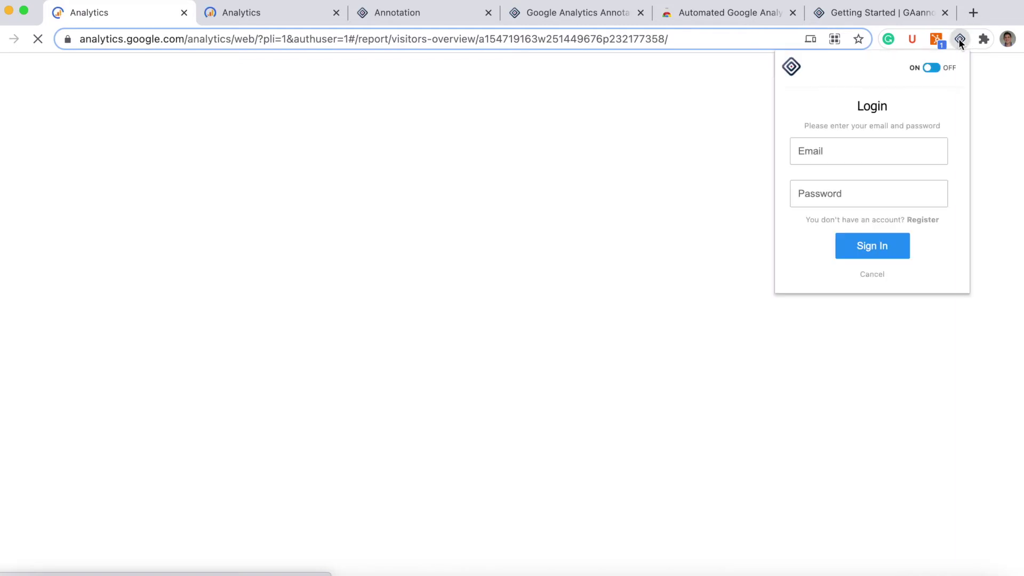
Sign in to the annotations extension with the account credentials, then go to the GAannotations dashboard
left_click(809, 154)
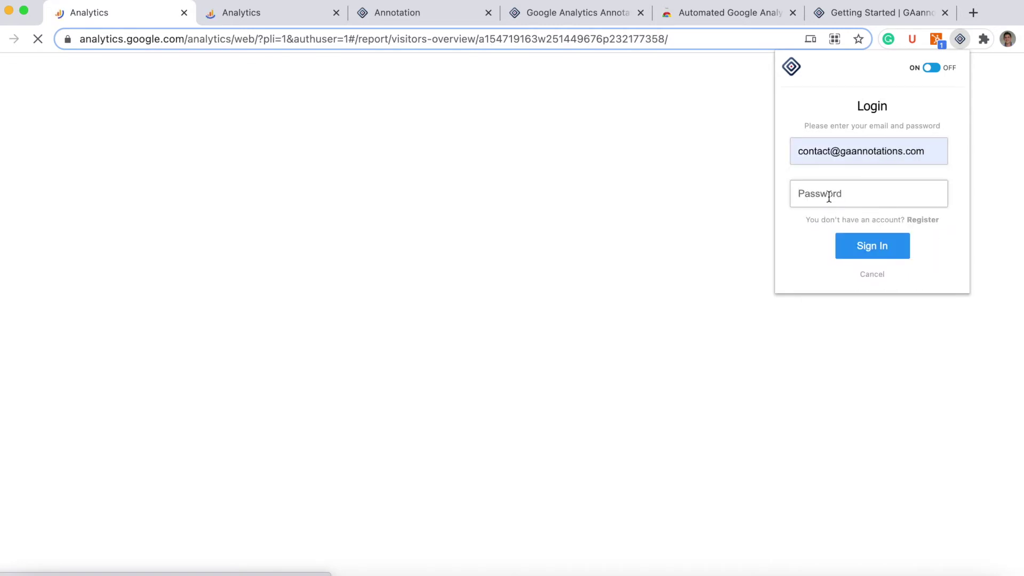
type("•••••••••")
key("Return")
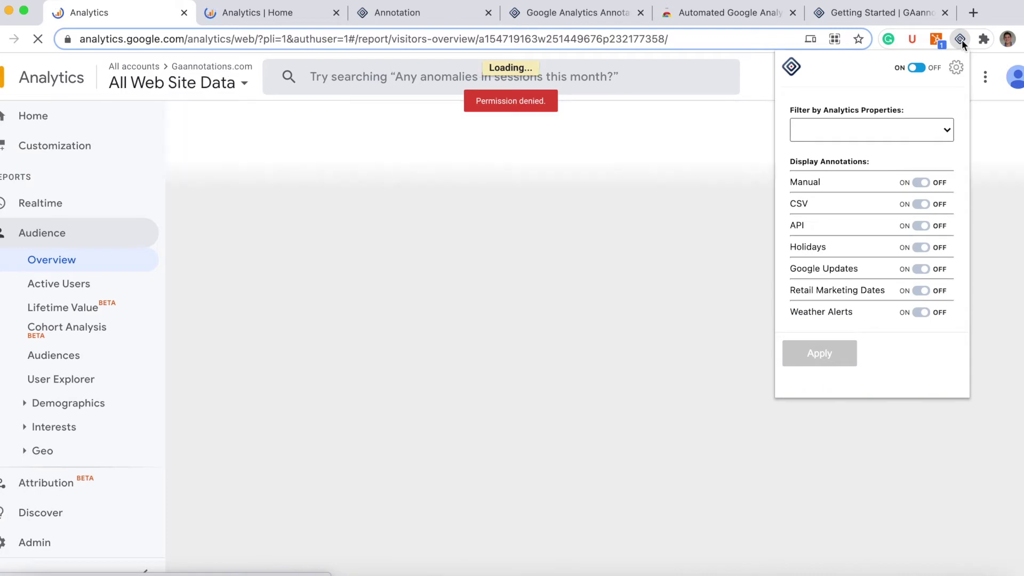
left_click(961, 39)
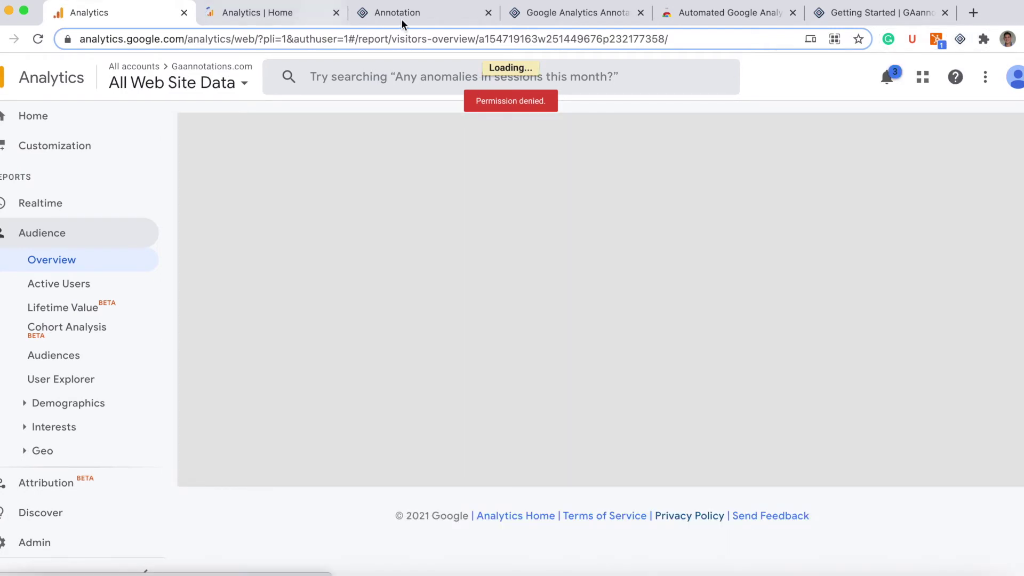
left_click(401, 18)
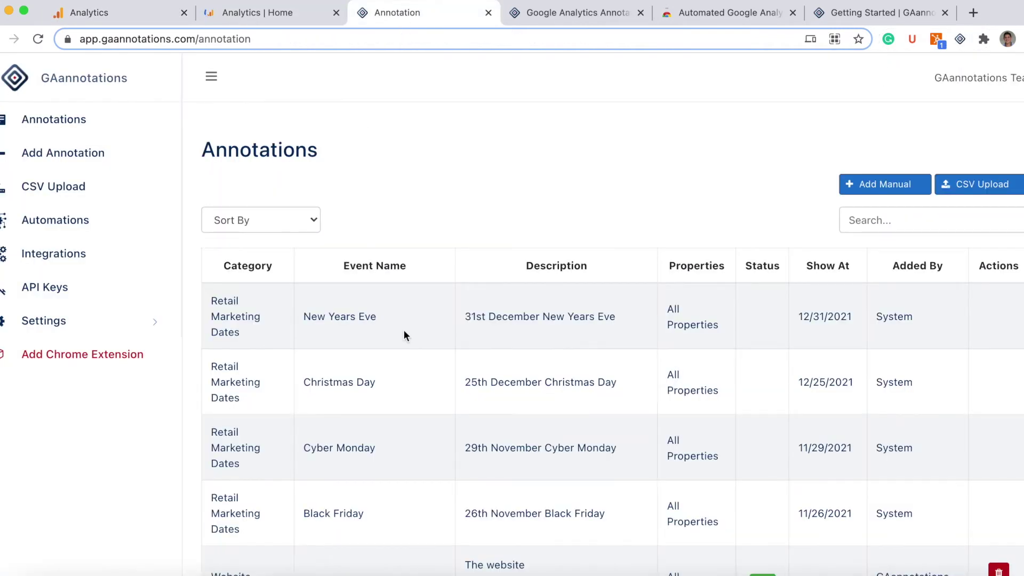
scroll(405, 331, "down", 7)
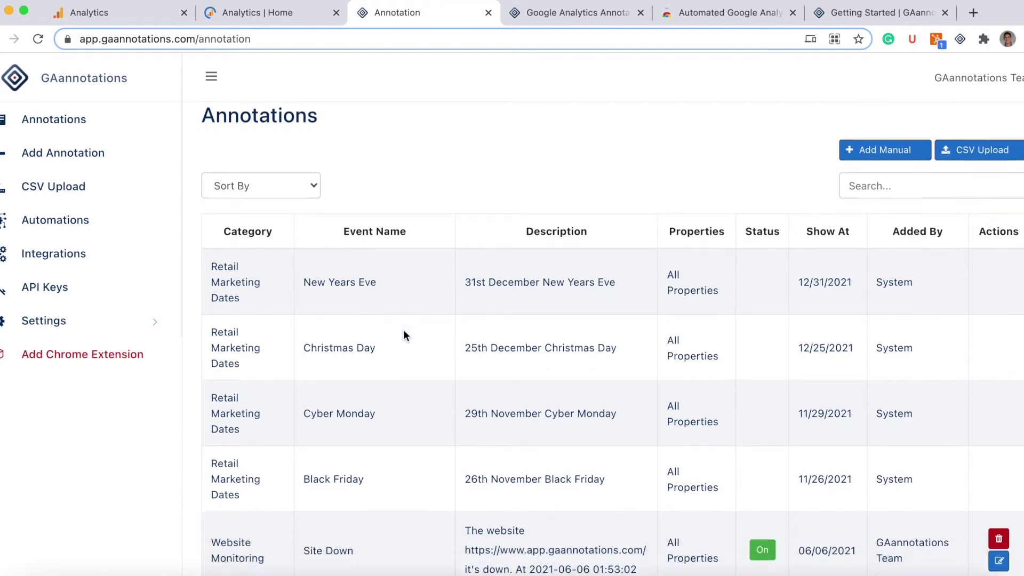
scroll(405, 330, "down", 1)
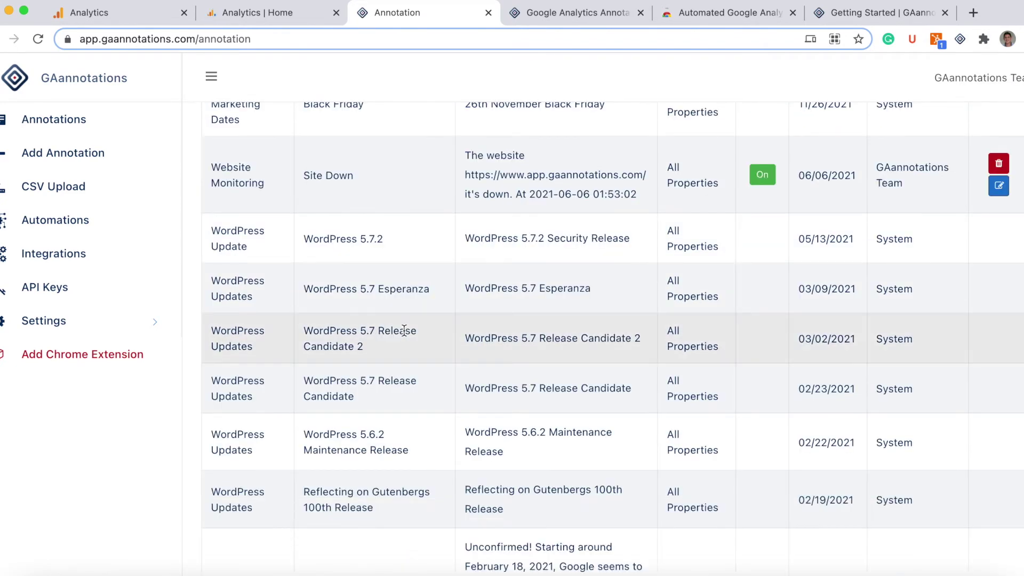
scroll(405, 331, "up", 2)
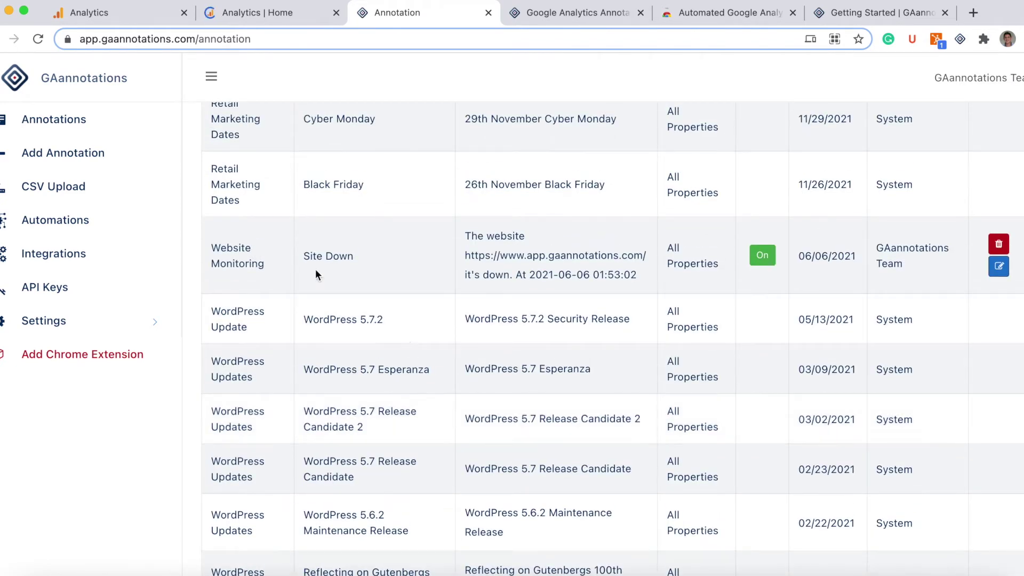
left_click_drag(355, 256, 333, 257)
left_click(367, 203)
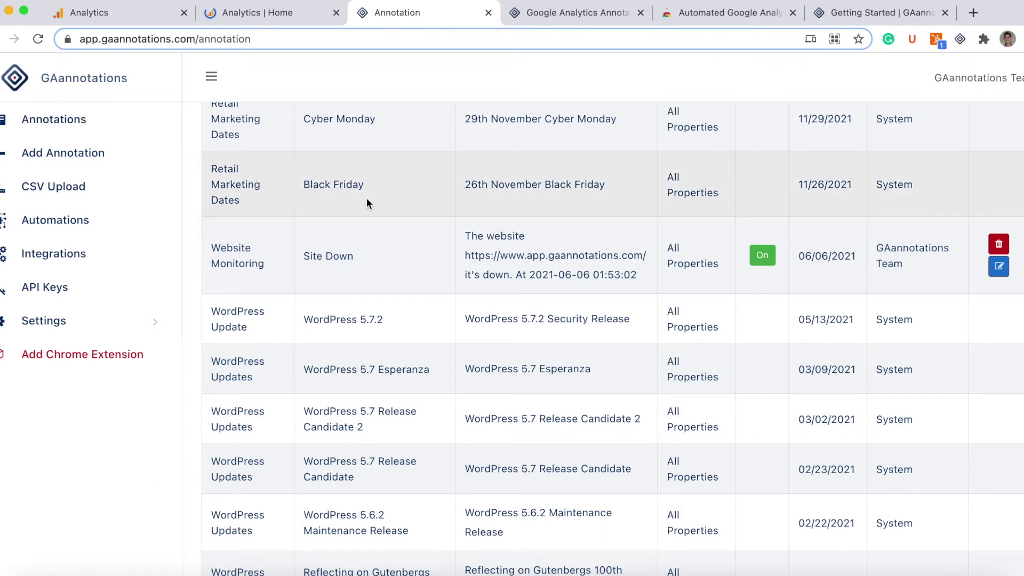
scroll(366, 201, "up", 2)
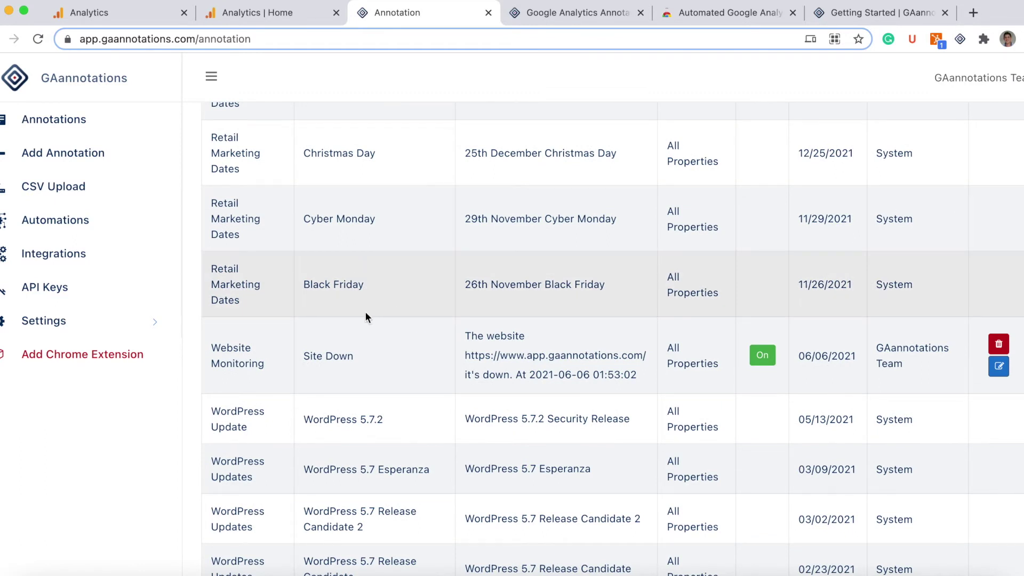
scroll(365, 317, "down", 3)
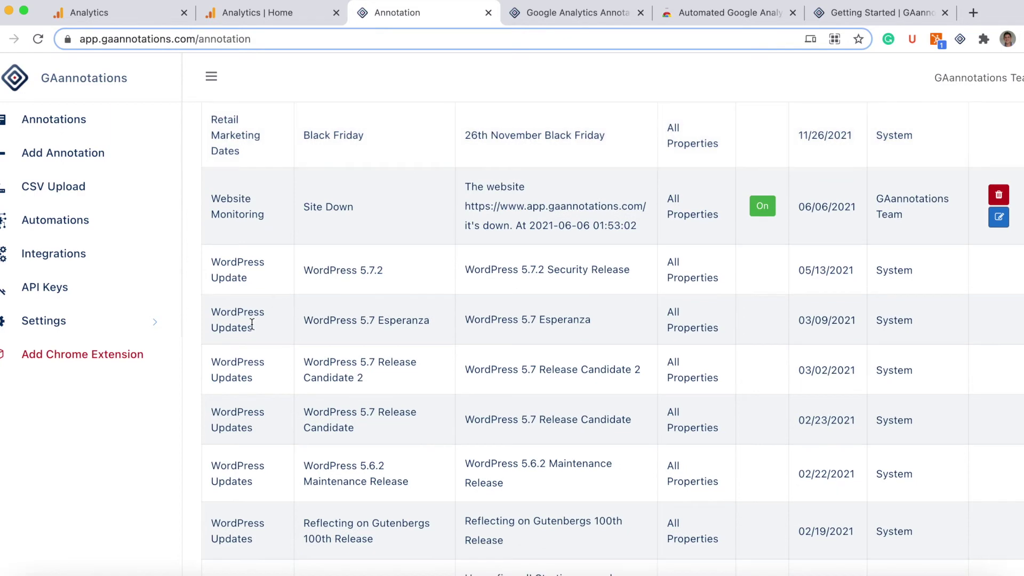
scroll(251, 325, "down", 8)
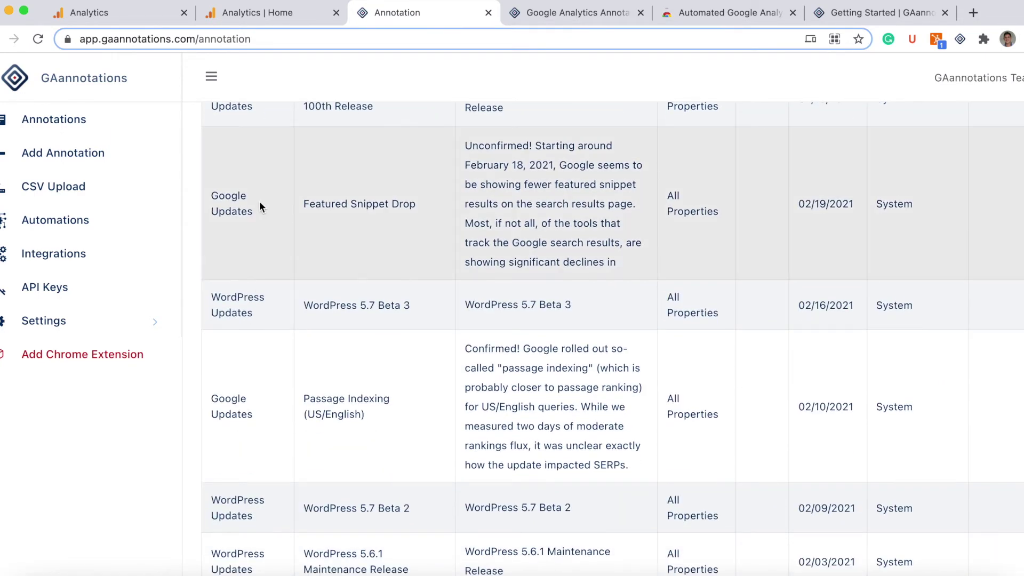
scroll(259, 201, "up", 5)
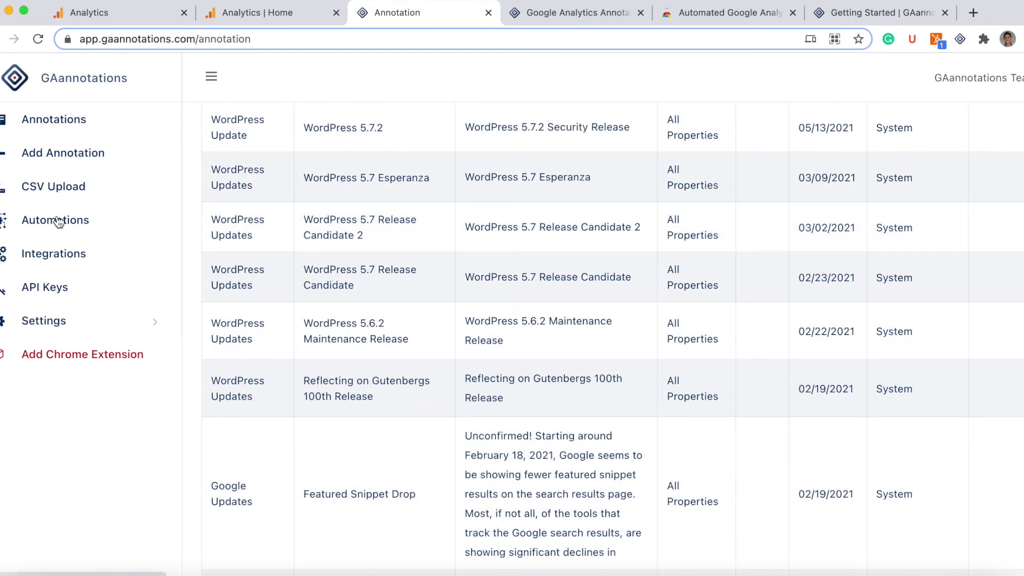
left_click(57, 220)
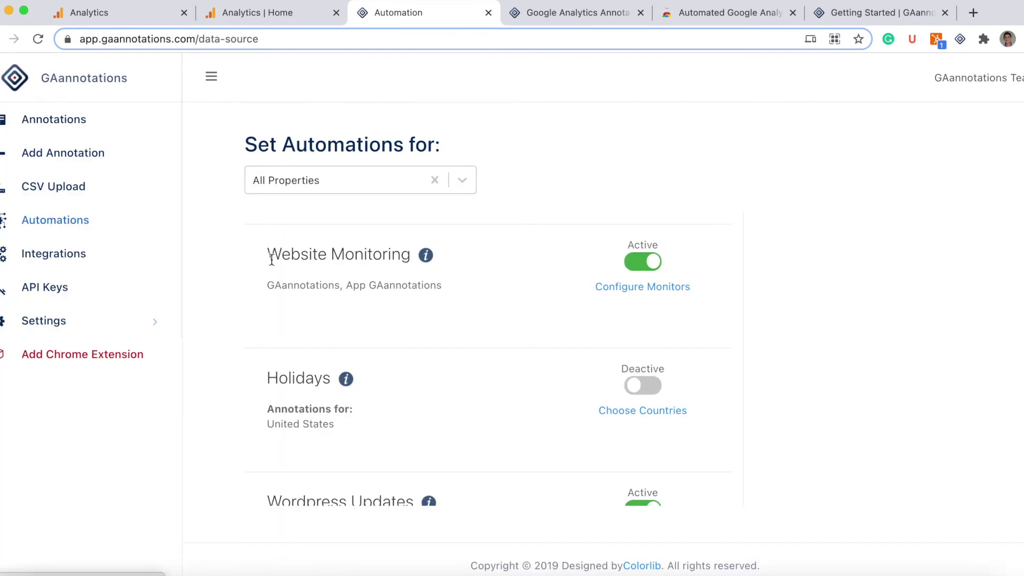
Scroll through the GAannotations Automations list and go to the Integrations page
scroll(237, 286, "down", 3)
scroll(237, 286, "down", 2)
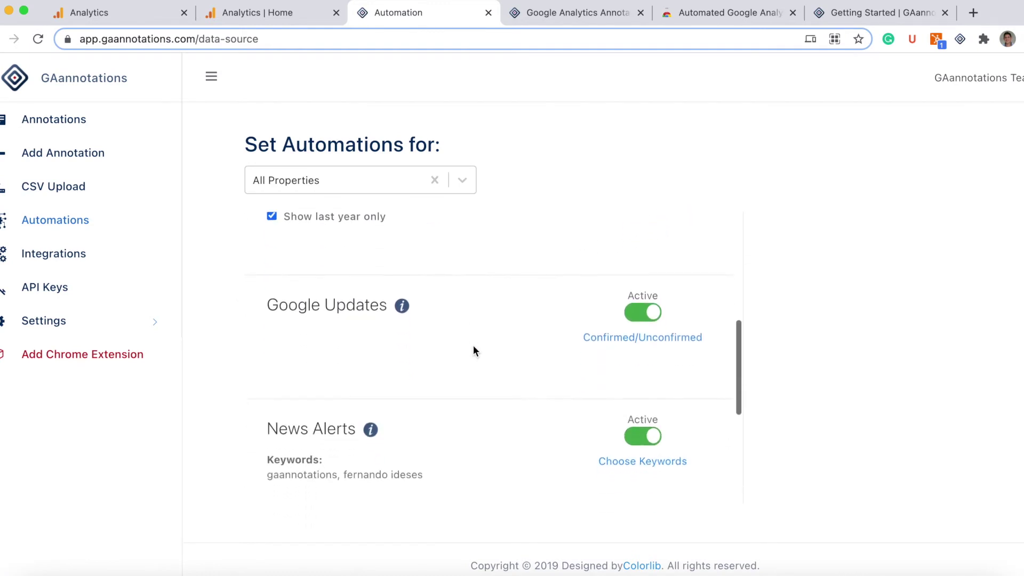
scroll(473, 348, "down", 5)
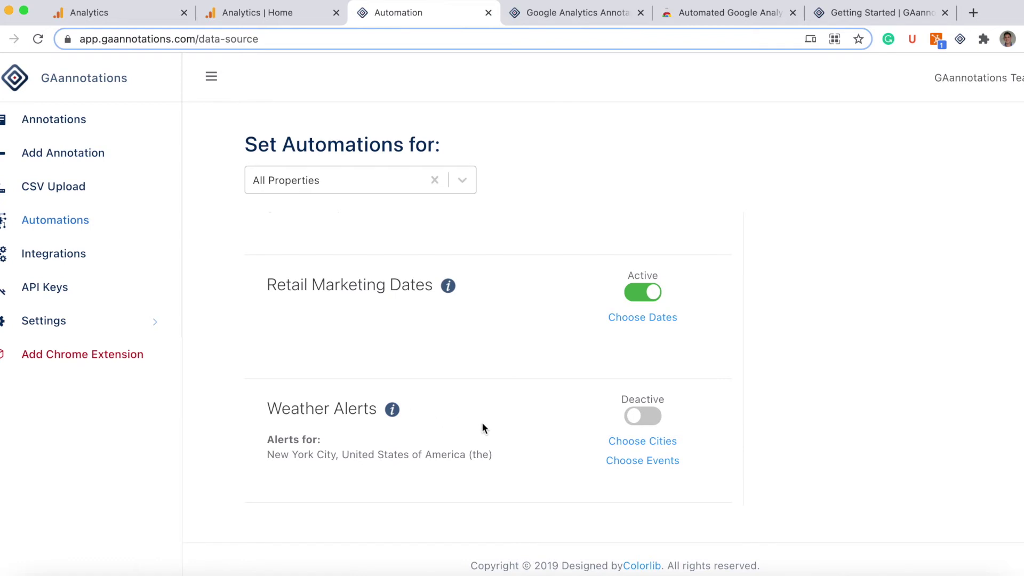
scroll(470, 397, "up", 10)
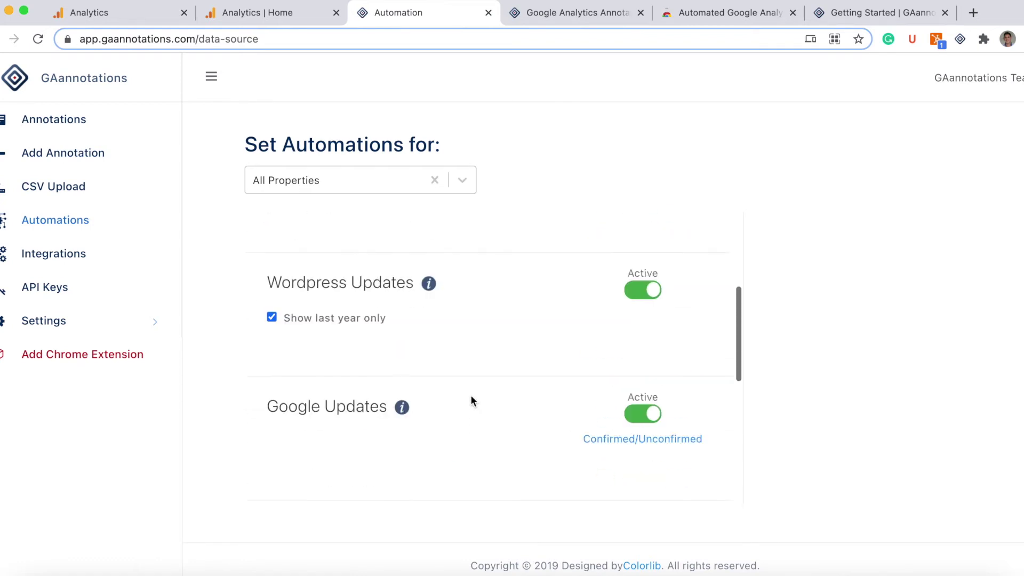
left_click(56, 256)
Browse integrations such as Asana, Jira, Trello, GitHub and Bitbucket, then start a new annotation
scroll(293, 331, "down", 4)
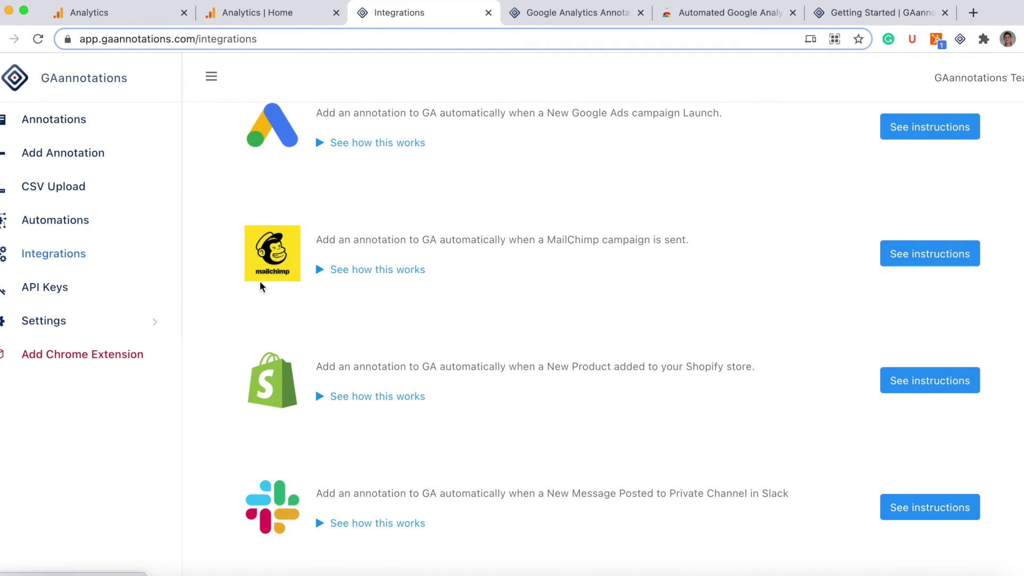
scroll(242, 366, "down", 3)
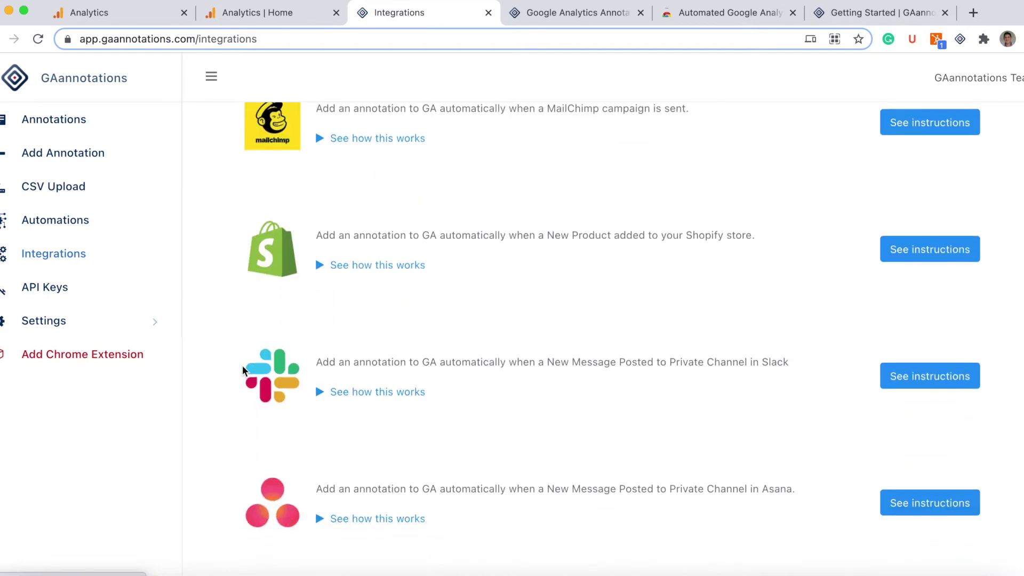
scroll(241, 369, "down", 5)
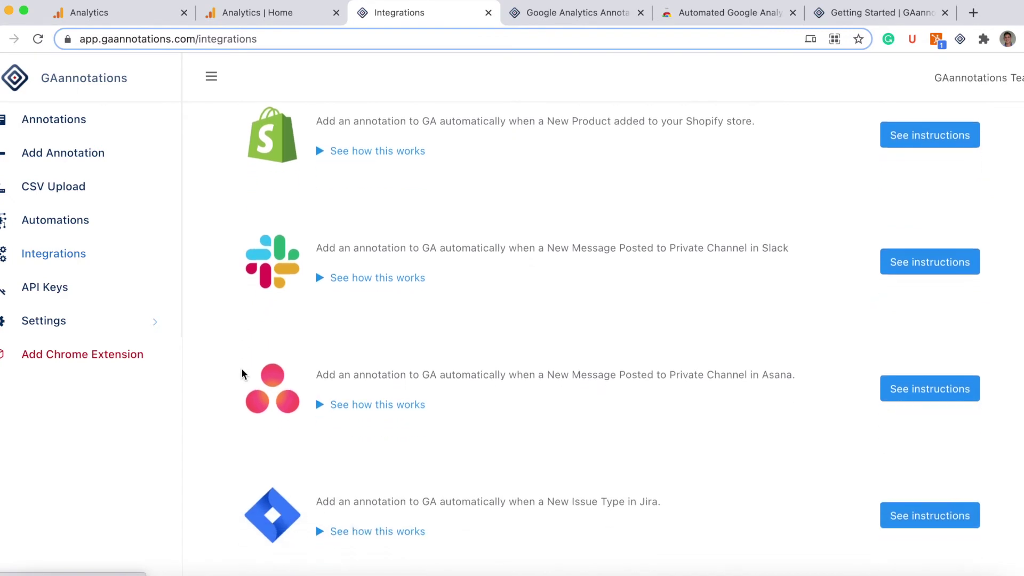
scroll(241, 373, "down", 2)
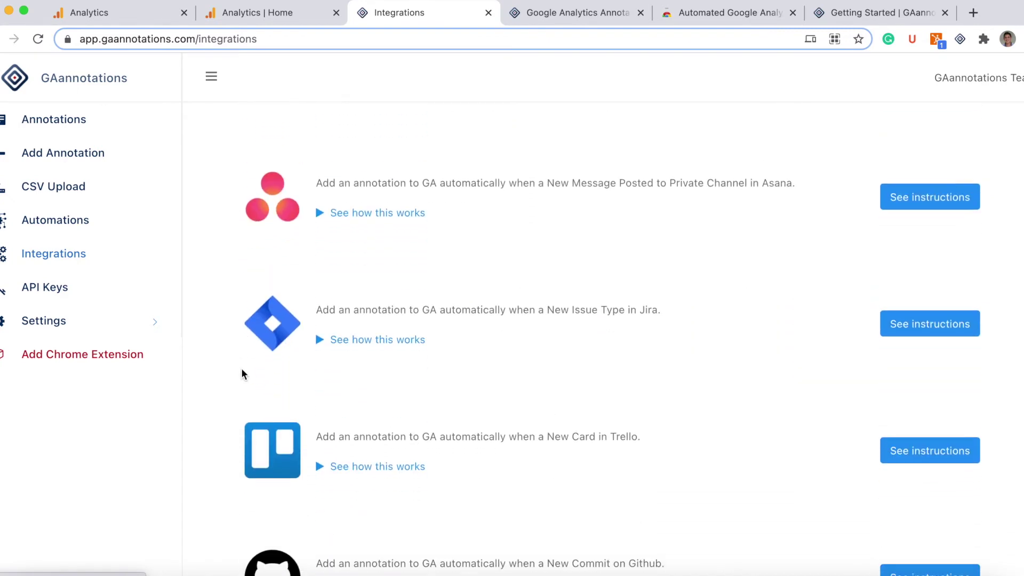
scroll(241, 373, "down", 3)
scroll(241, 374, "down", 3)
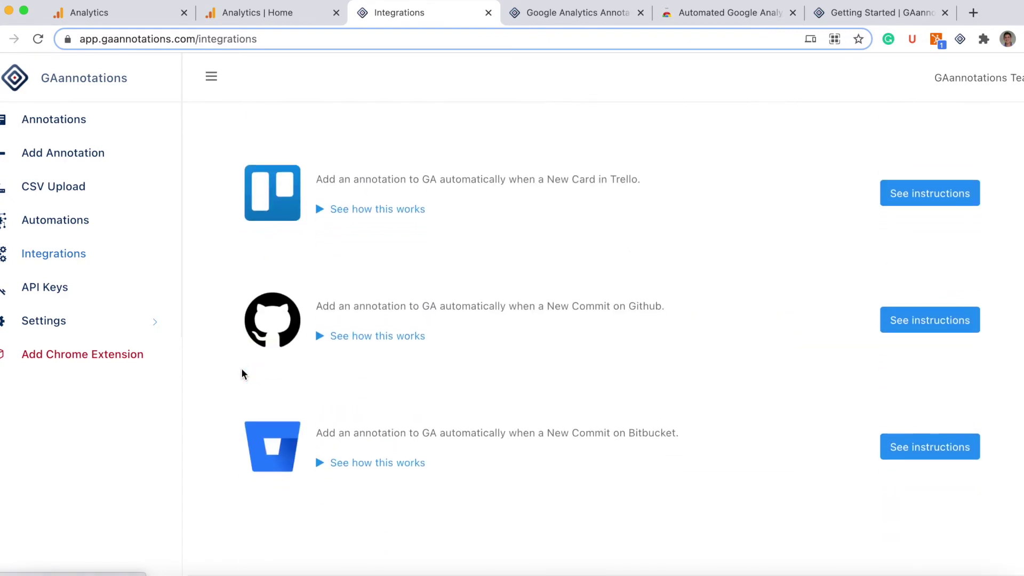
scroll(242, 373, "up", 20)
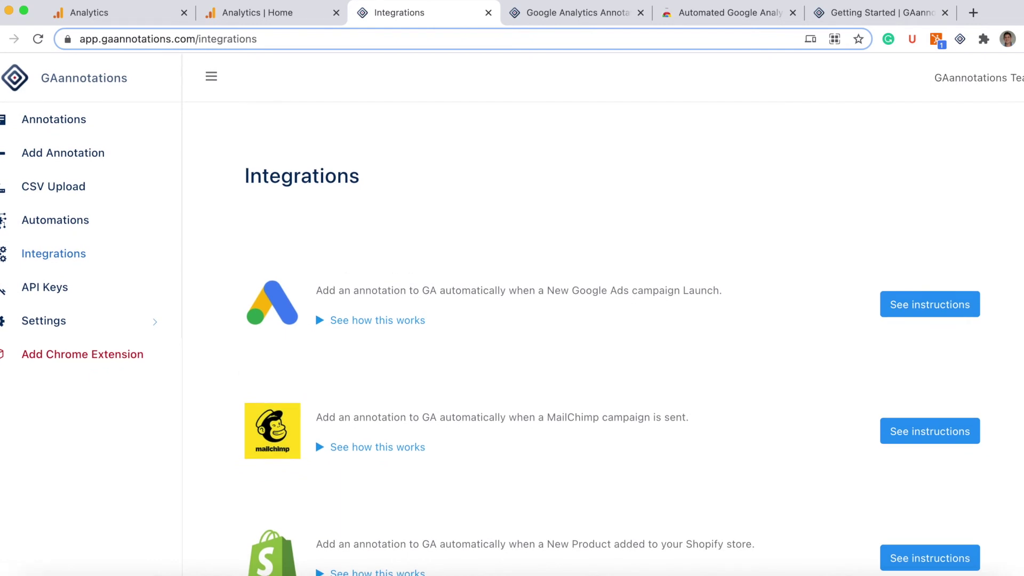
left_click(54, 156)
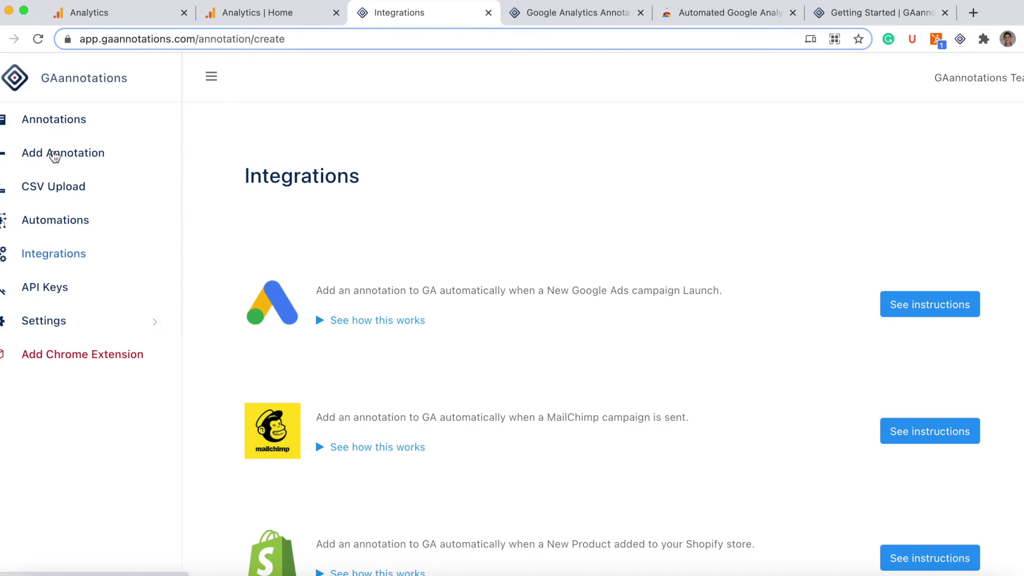
left_click(285, 304)
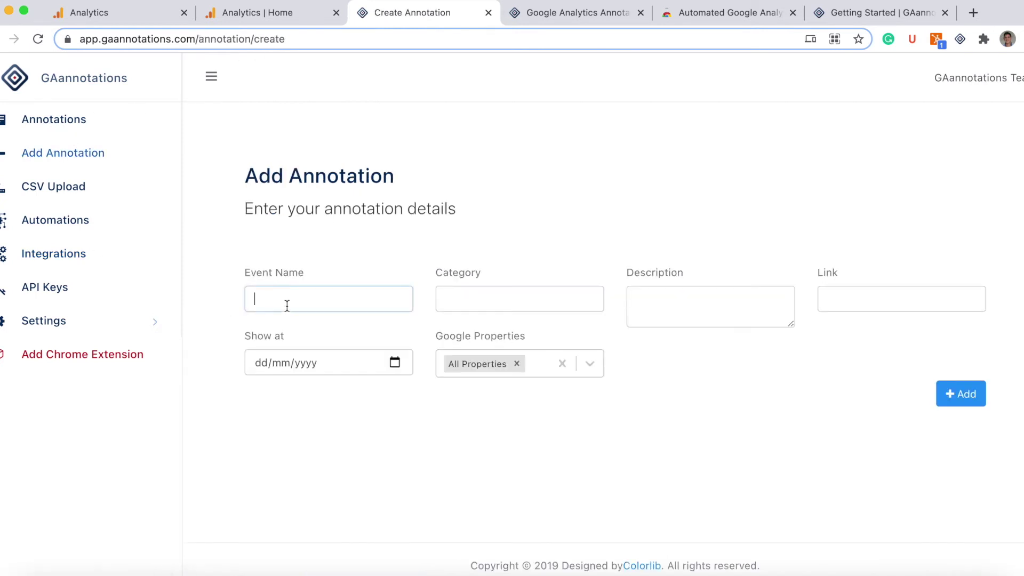
type("Thi")
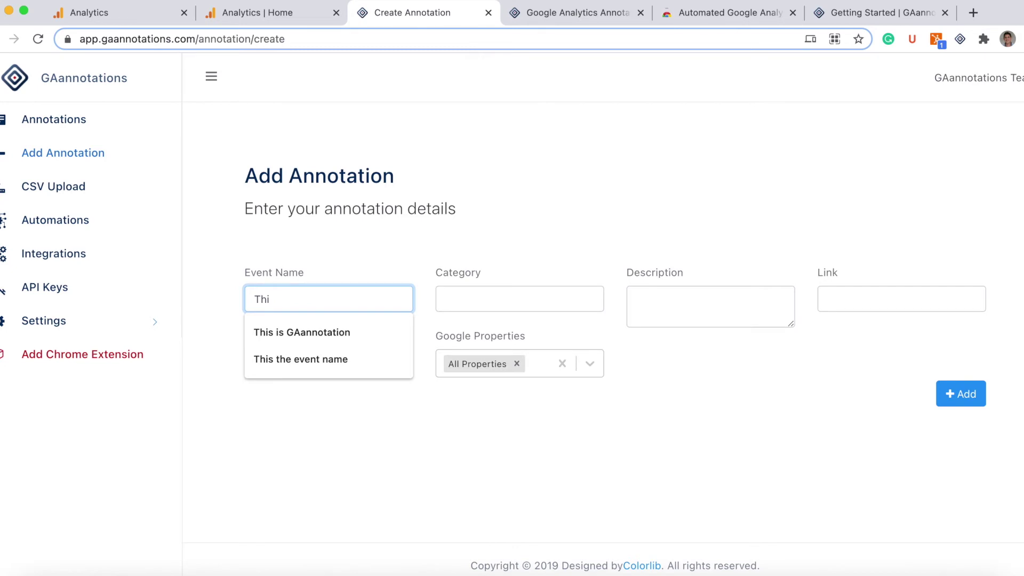
type("s a a newsletter")
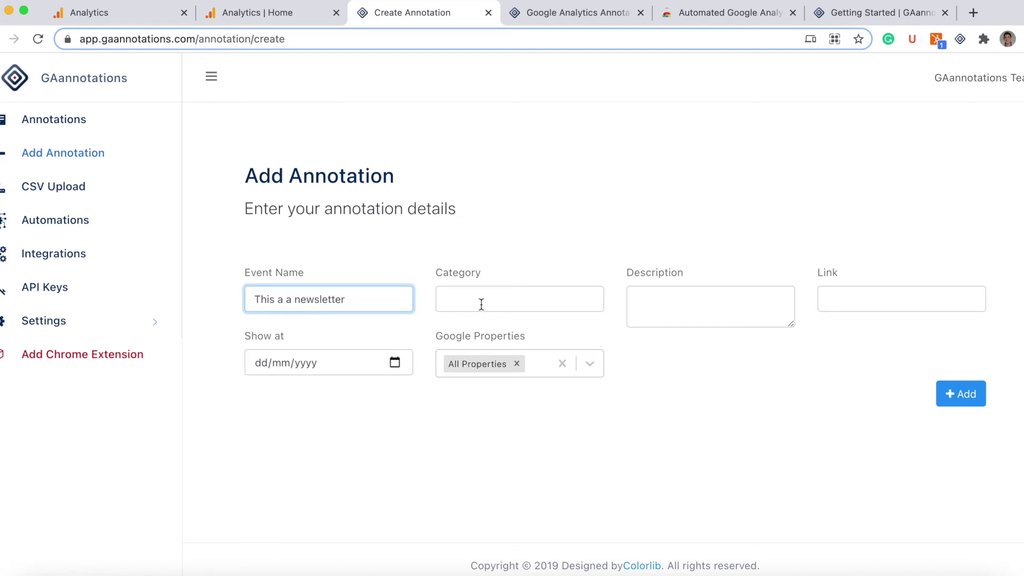
left_click(482, 304)
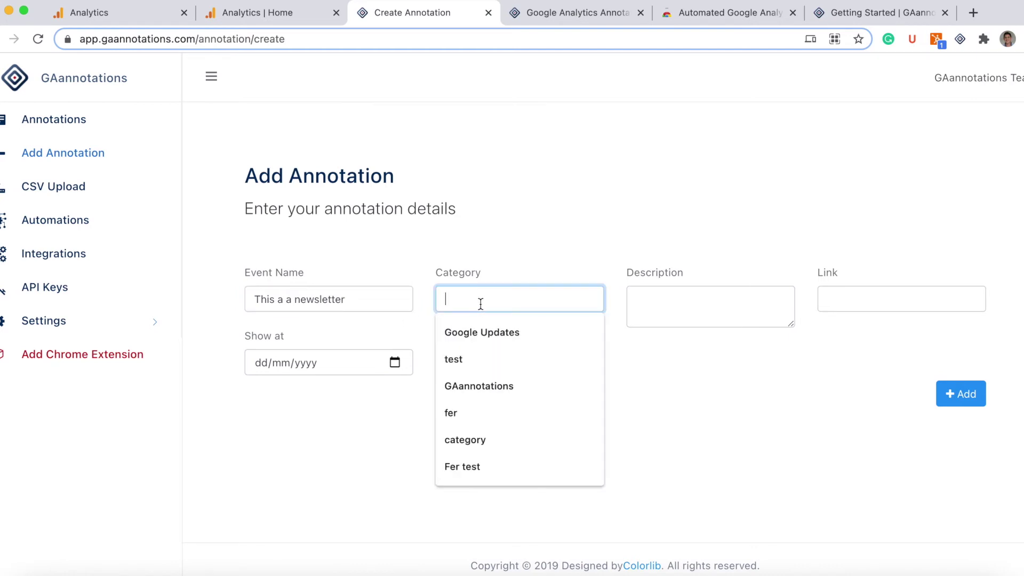
type("GA")
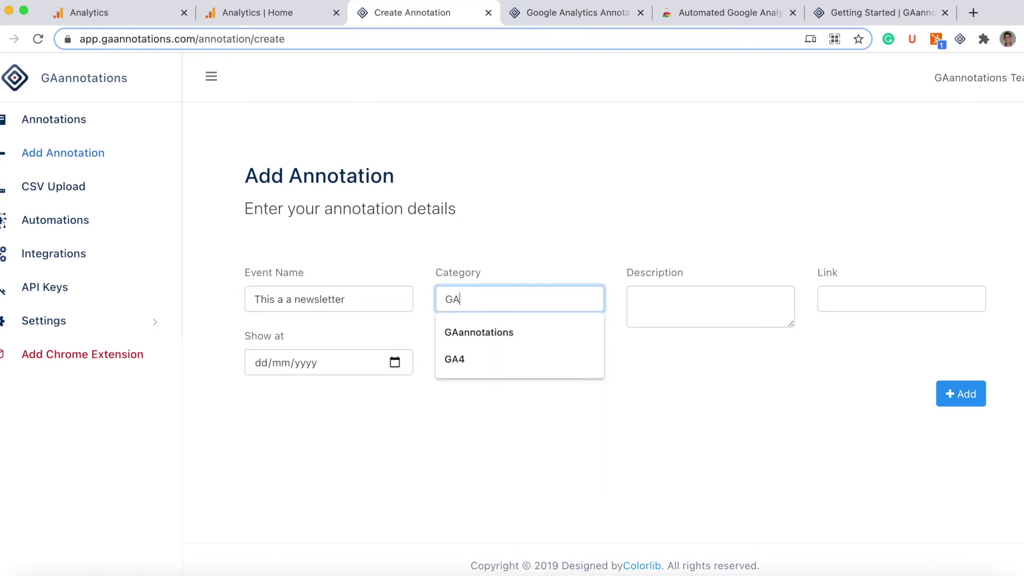
type("annotations")
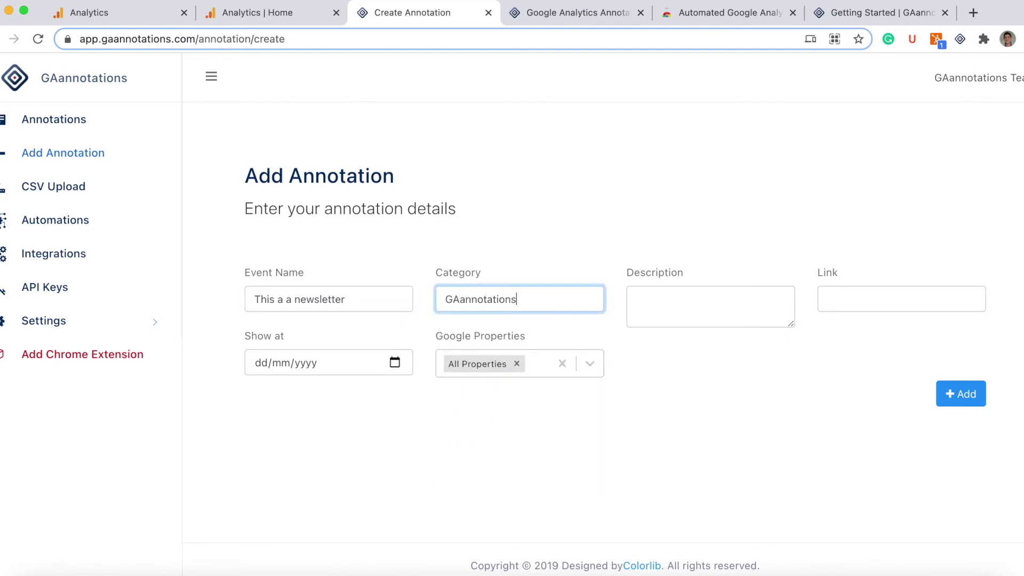
type("A new annotations")
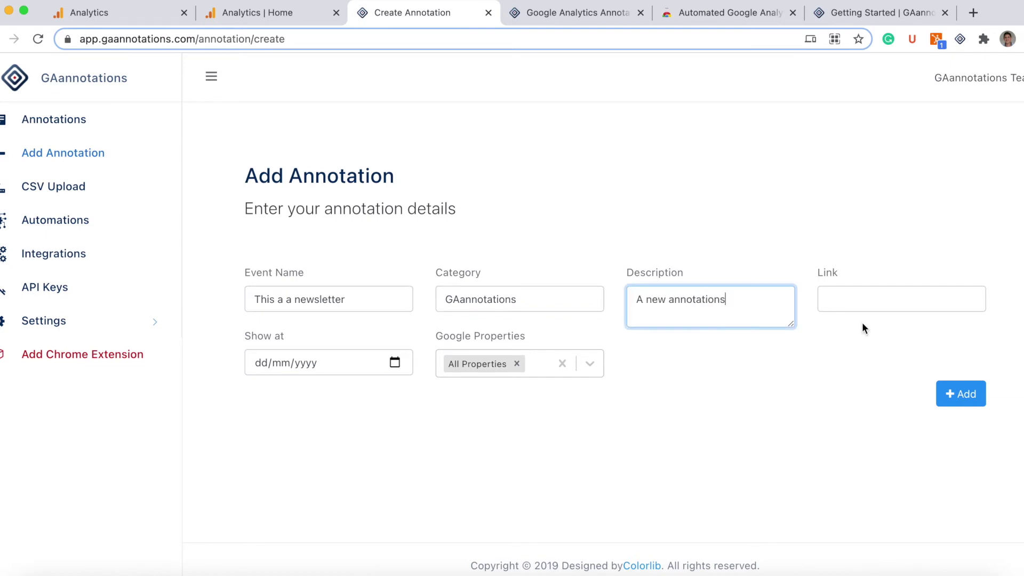
left_click(899, 299)
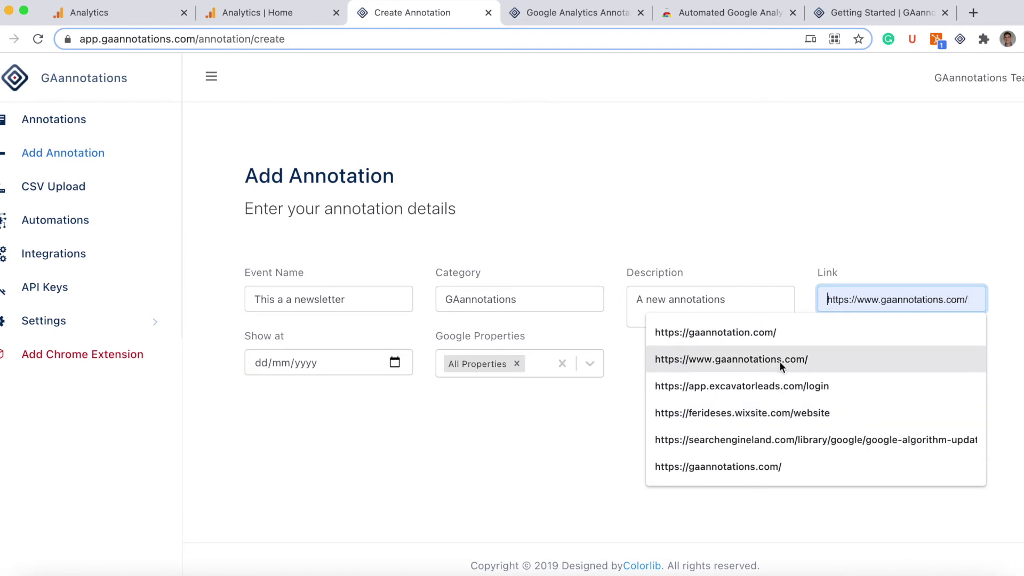
left_click(781, 359)
Set the Show at date to 05/06/2021, add the annotation, and view the Annotations list
left_click(399, 364)
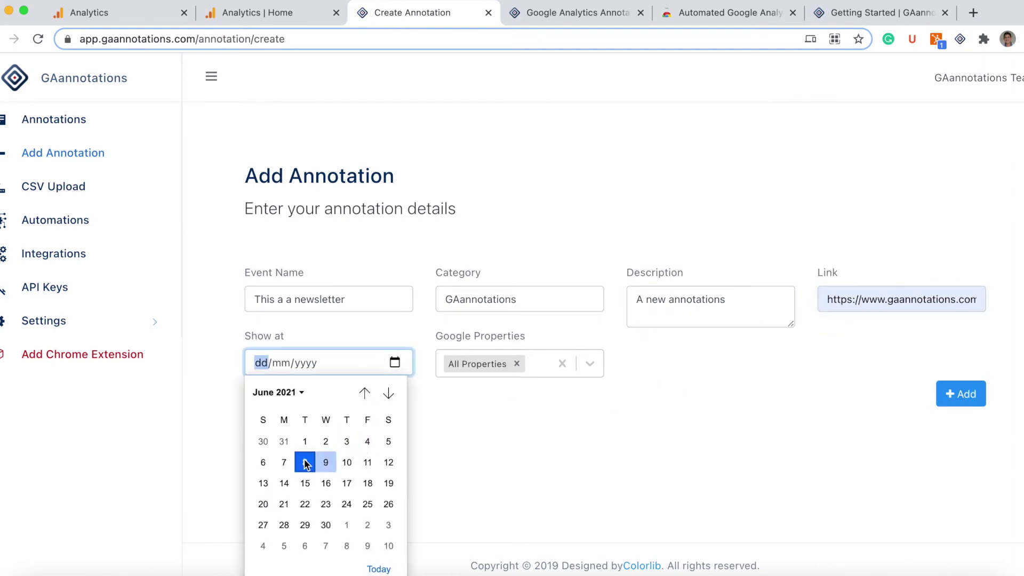
left_click(388, 441)
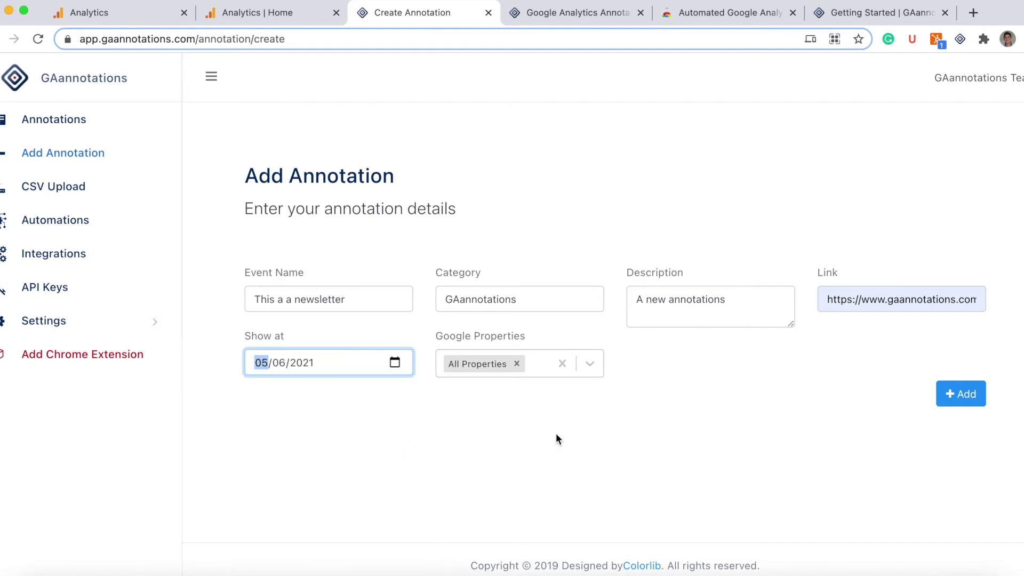
left_click(501, 433)
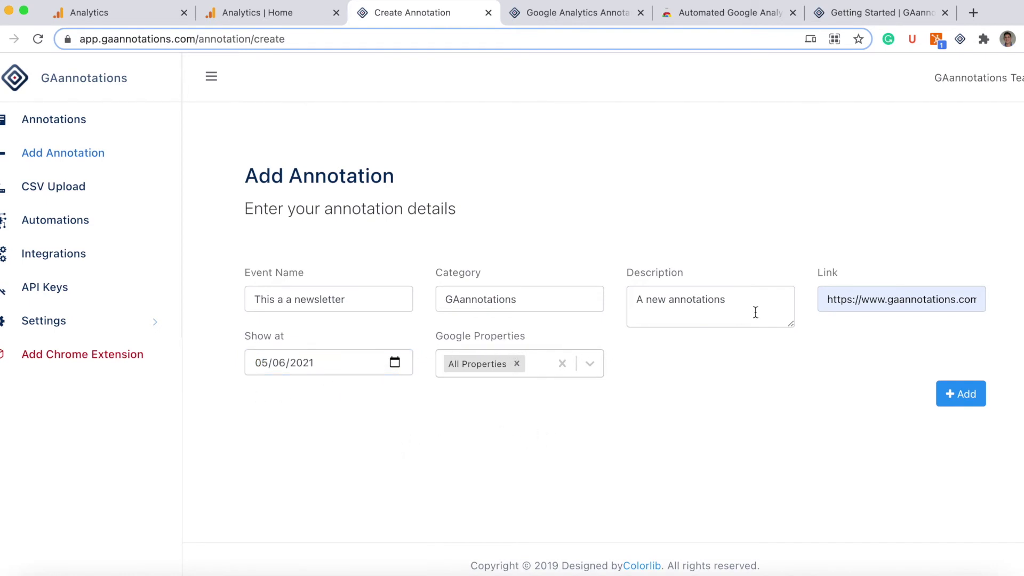
left_click(966, 398)
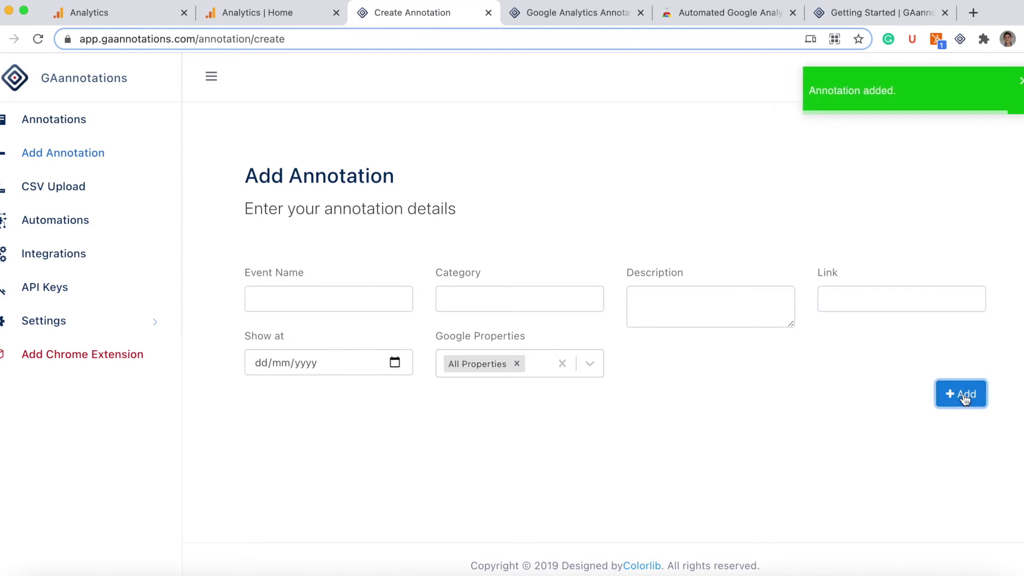
left_click(44, 119)
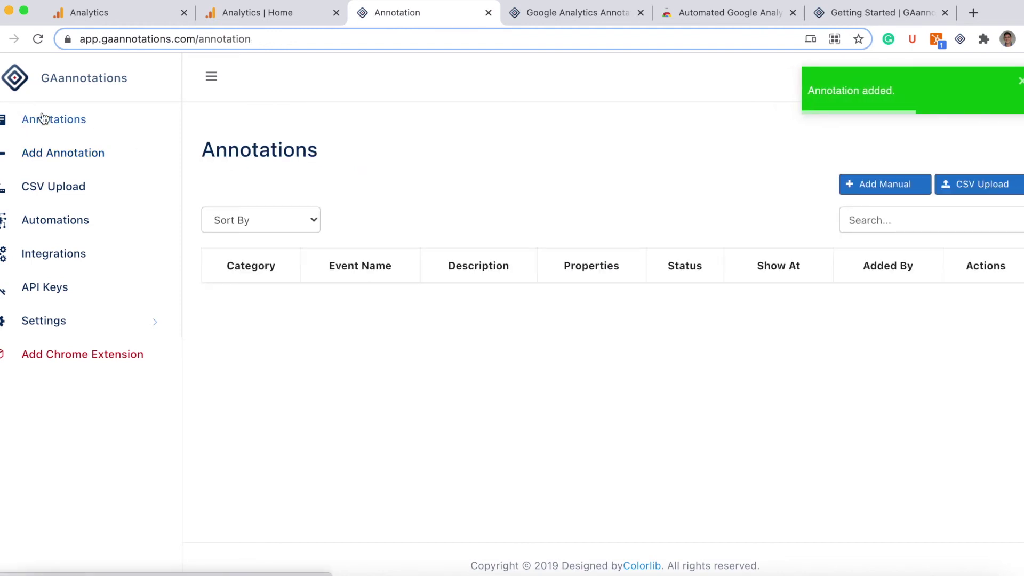
scroll(371, 328, "down", 1)
scroll(371, 326, "down", 4)
scroll(627, 403, "down", 3)
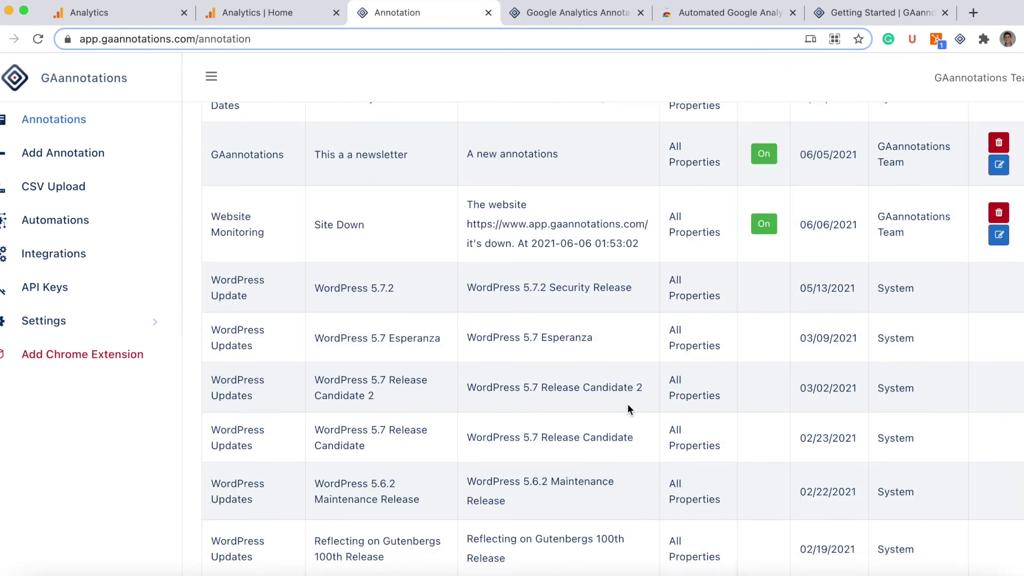
scroll(691, 341, "up", 3)
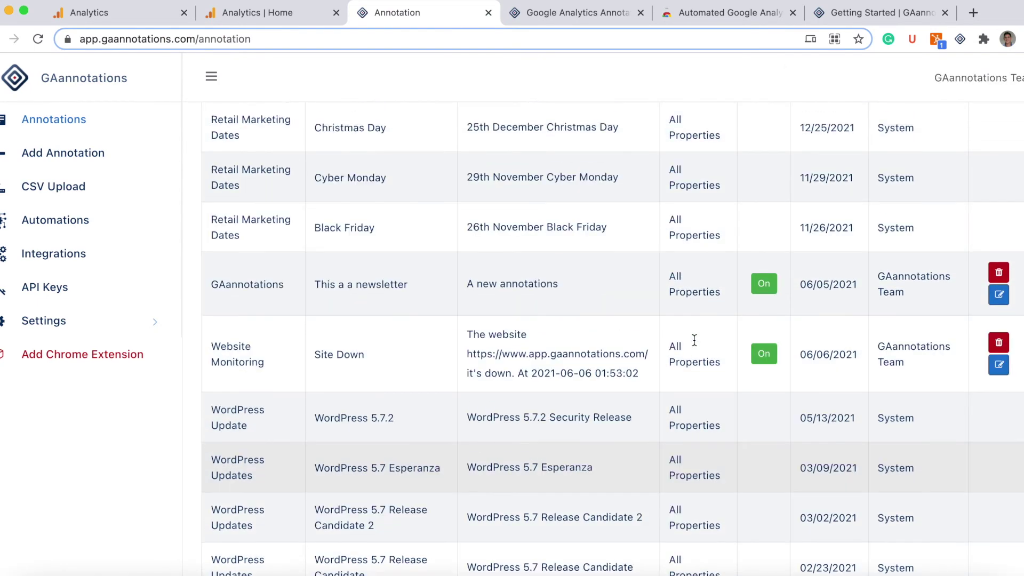
mouse_move(587, 295)
left_mouse_down()
mouse_move(464, 277)
mouse_move(227, 283)
left_mouse_up()
scroll(248, 285, "up", 2)
left_click(319, 303)
scroll(396, 335, "up", 4)
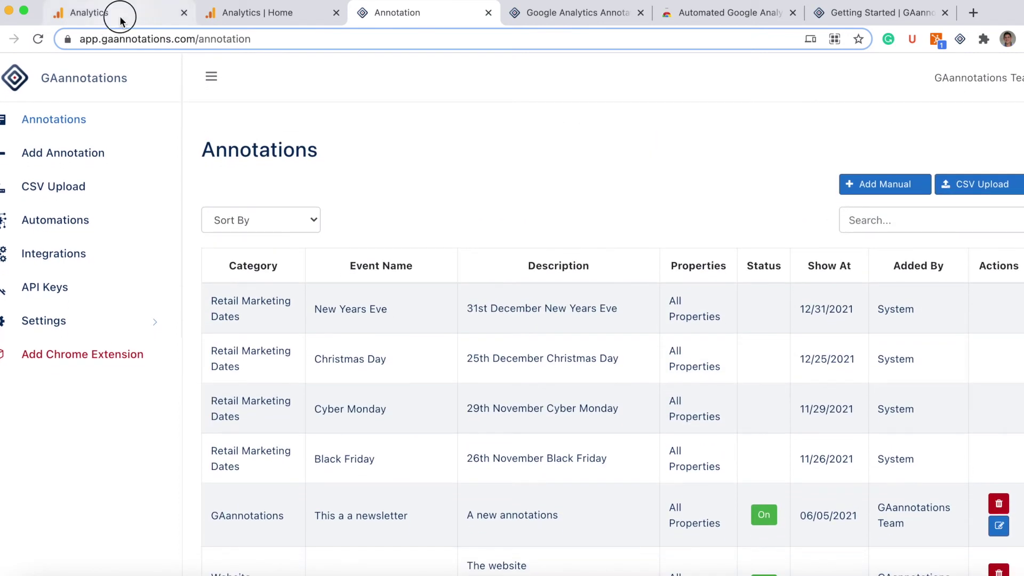
left_click(120, 20)
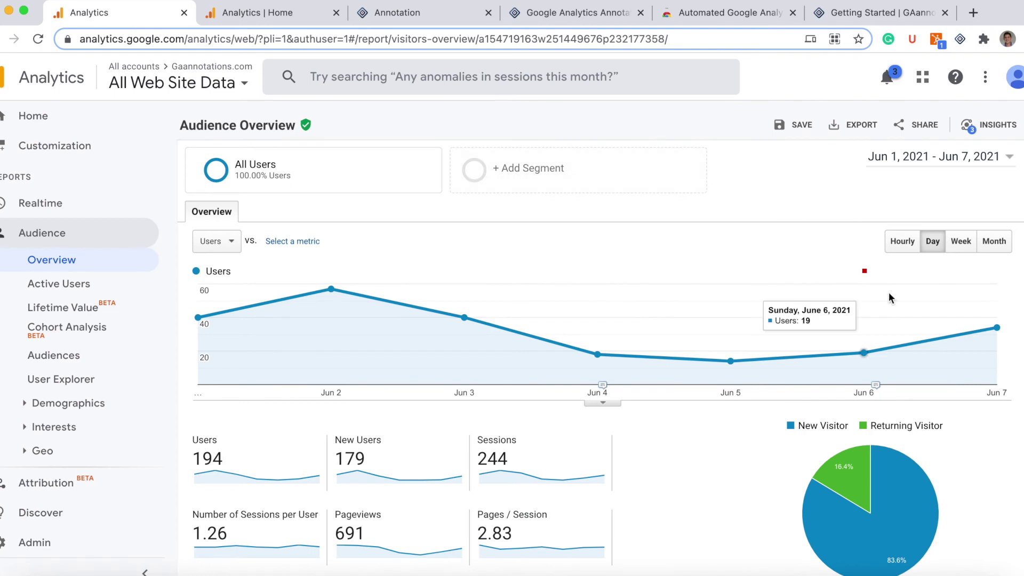
View the Site Down annotation on the Jun 6 marker, then reload the report
left_click(865, 273)
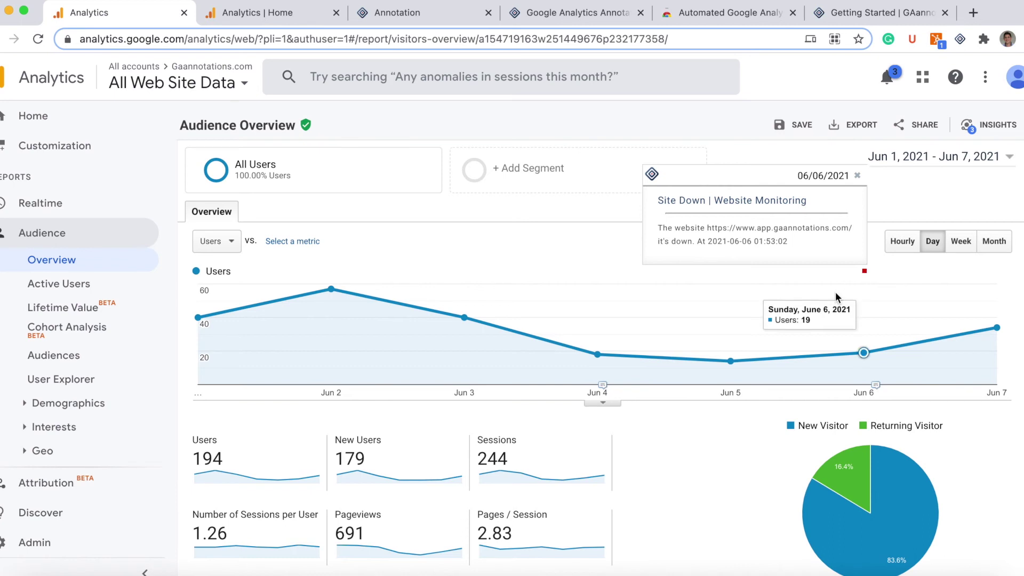
left_click(857, 178)
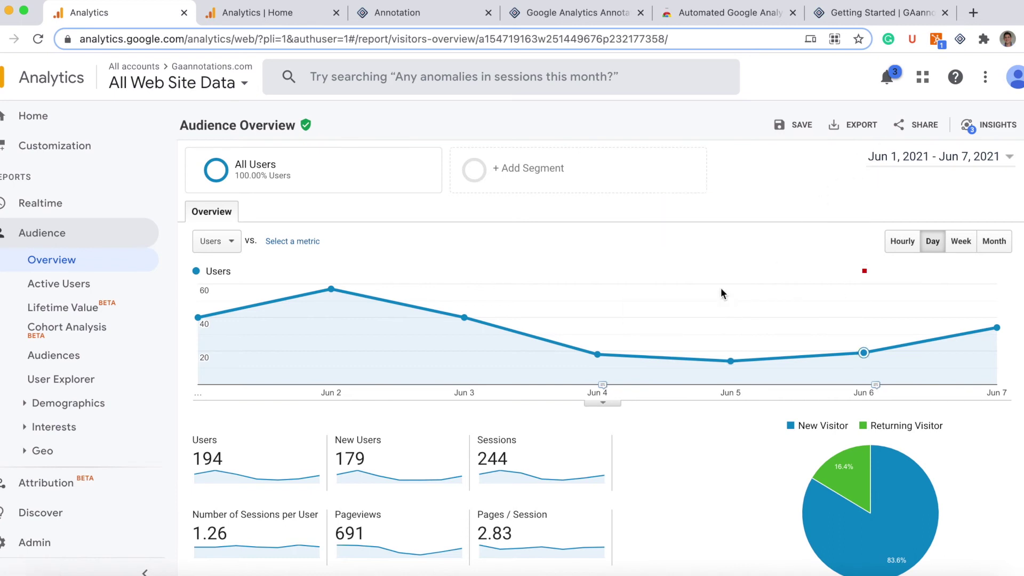
left_click(37, 40)
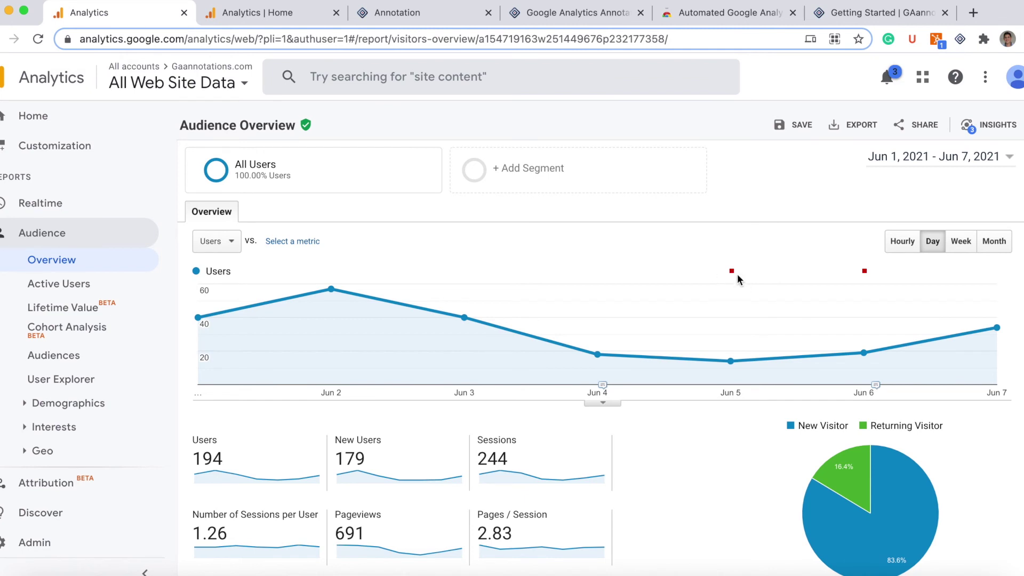
Check the new newsletter annotation on the red marker above Jun 5
left_click(731, 275)
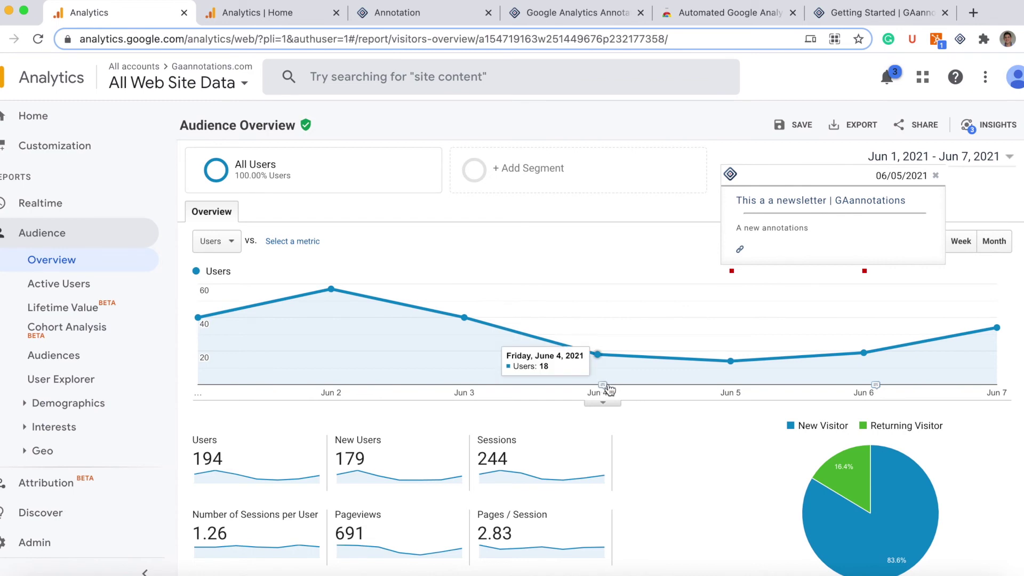
left_click(732, 272)
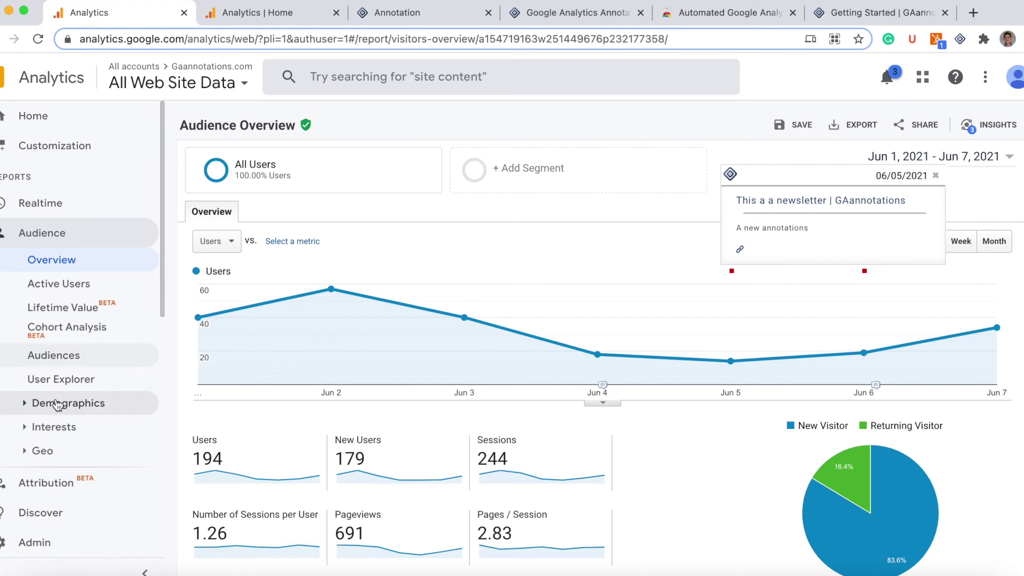
scroll(50, 400, "down", 5)
scroll(29, 382, "up", 3)
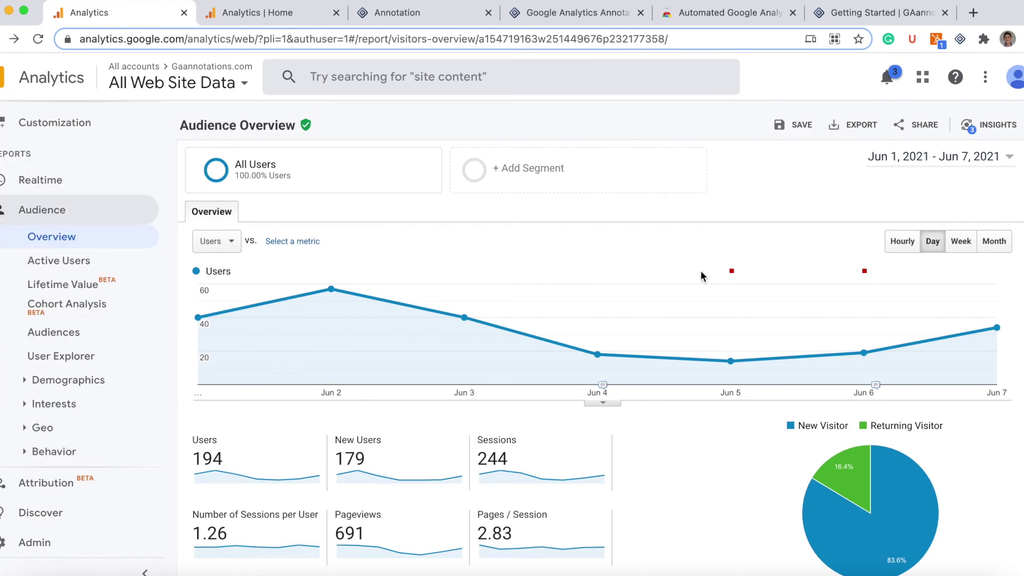
left_click(279, 15)
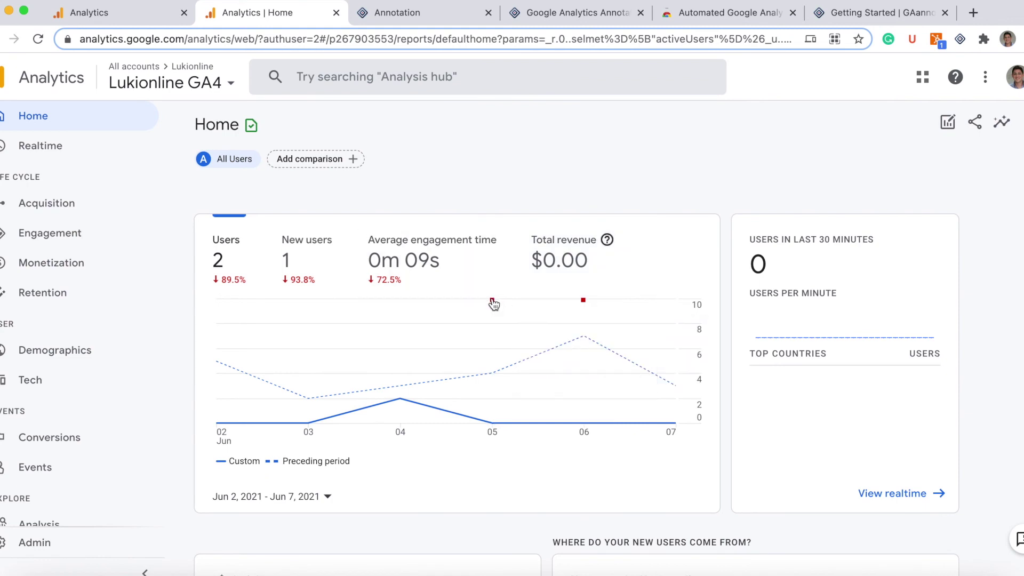
View the newsletter annotation on the GA4 chart's 05 marker and begin a new comparison
left_click(493, 301)
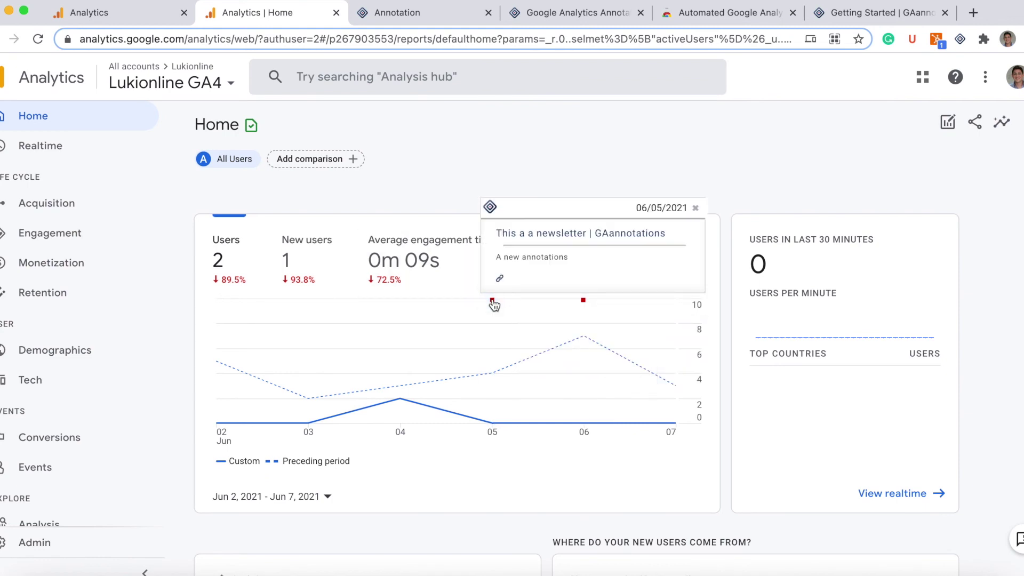
left_click(320, 159)
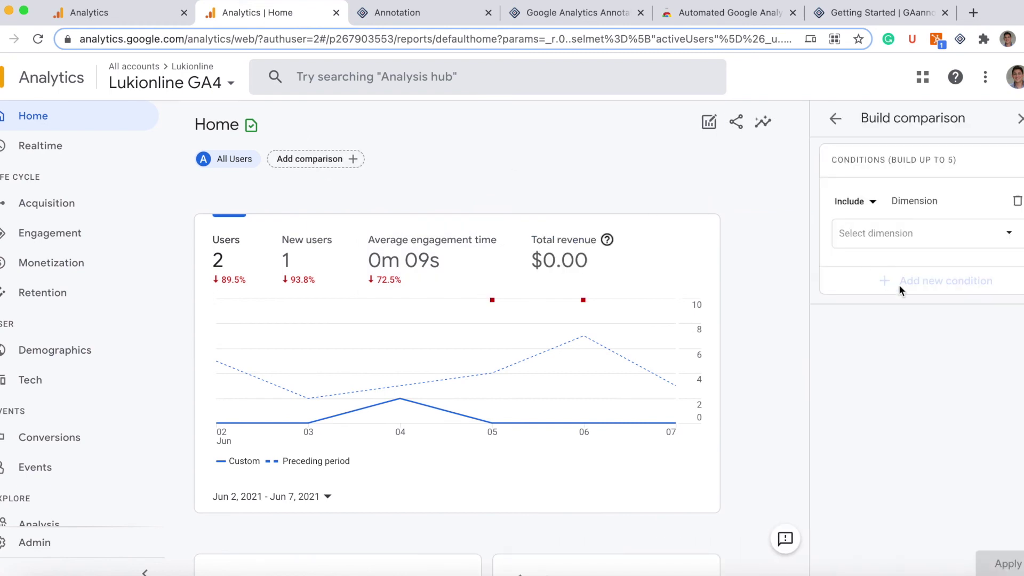
Add an Audience name comparison for Purchasers to the GA4 Home report
left_click(973, 241)
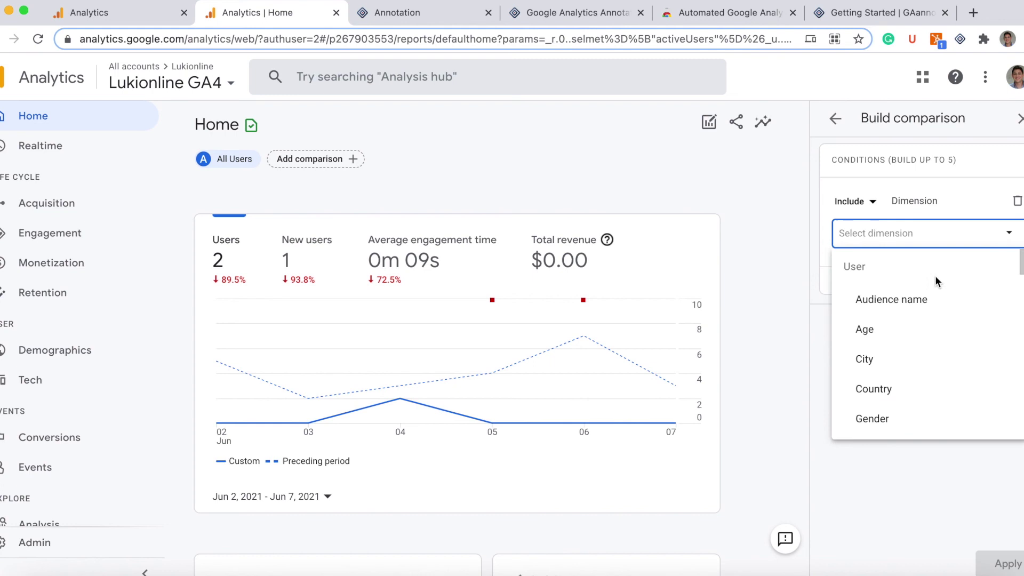
left_click(921, 299)
left_click(931, 291)
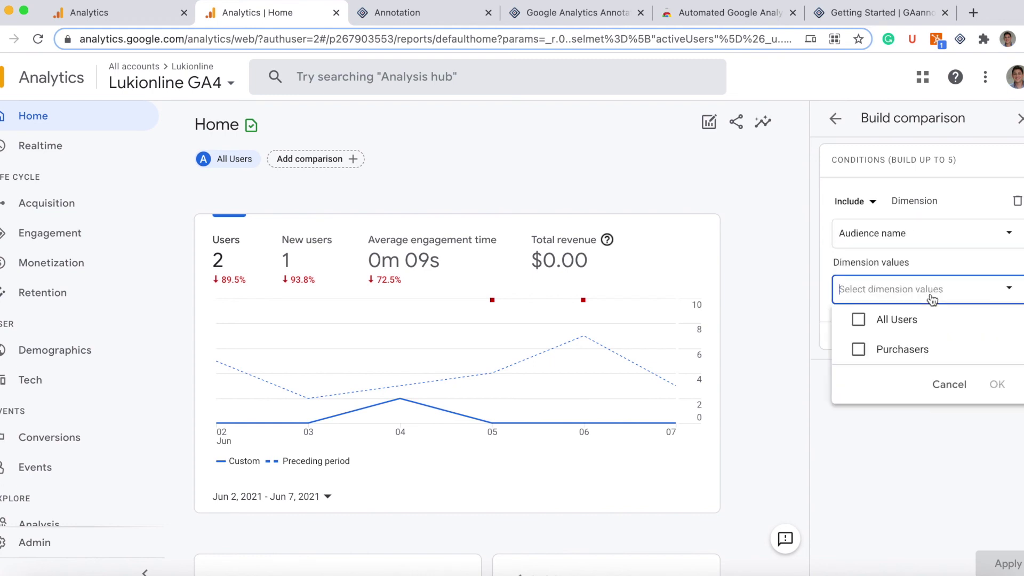
left_click(917, 350)
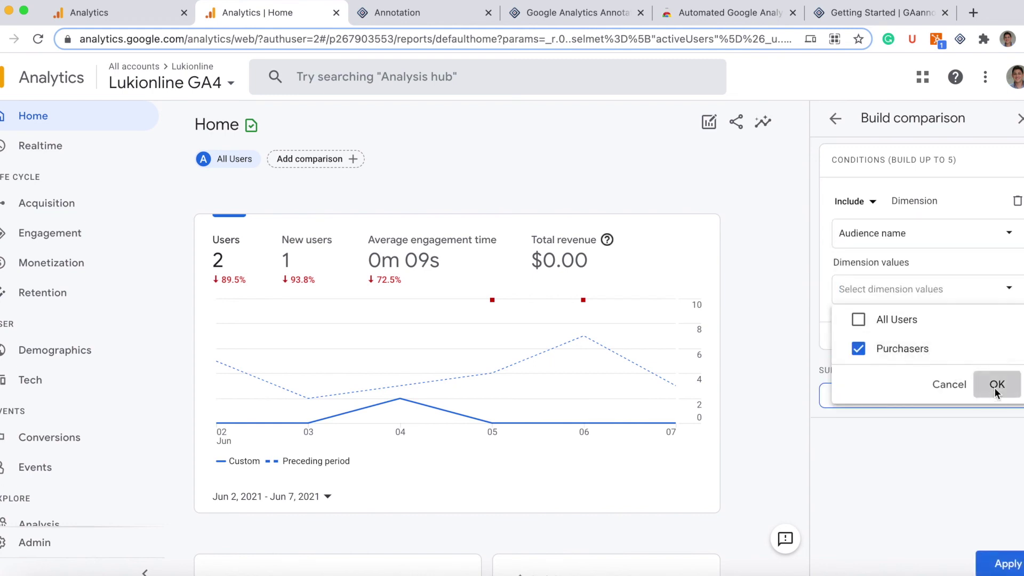
left_click(997, 384)
left_click(1009, 564)
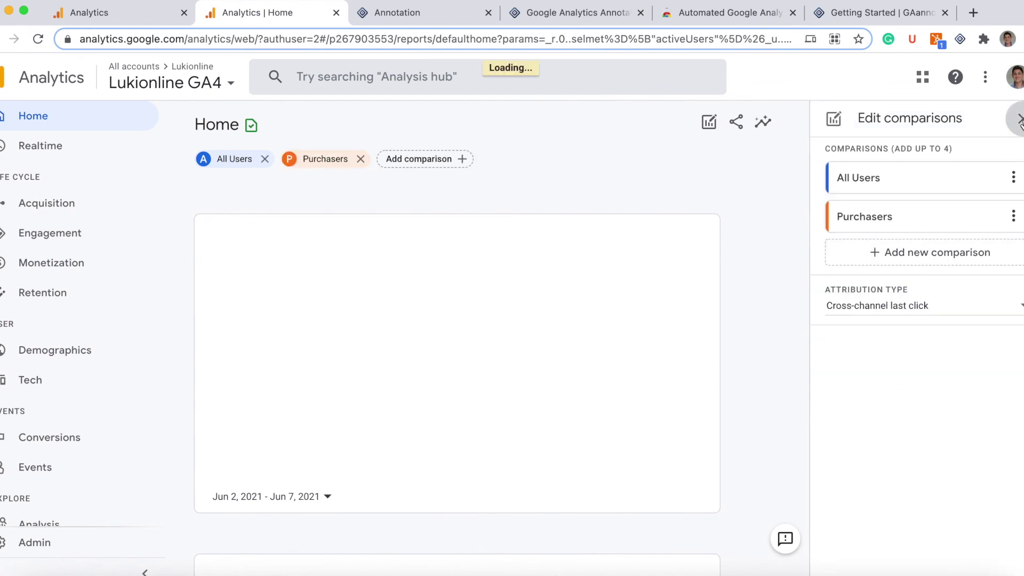
Reopen the newsletter annotation on the chart and return to the GAannotations Annotations list
left_click(1019, 121)
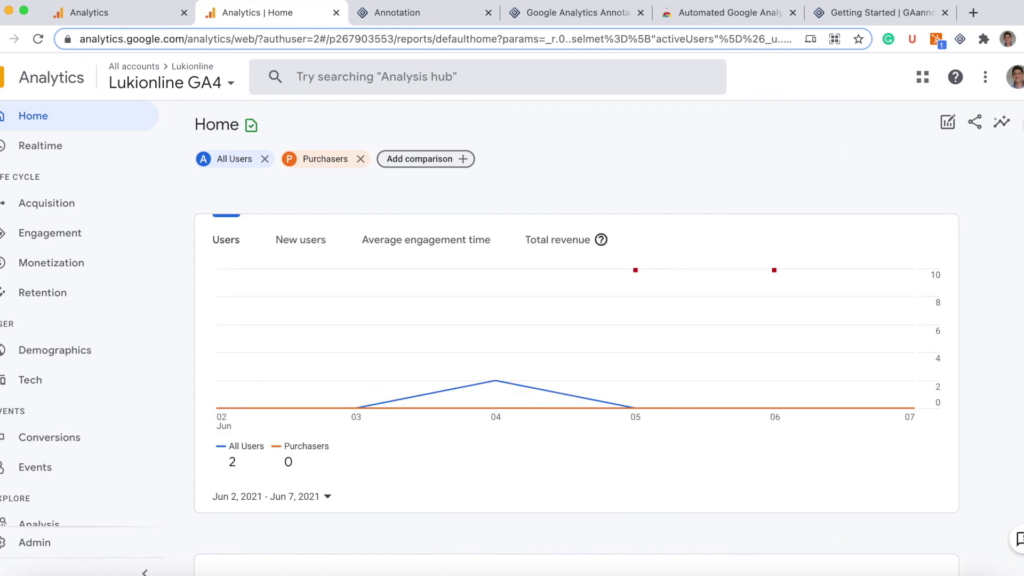
left_click(635, 270)
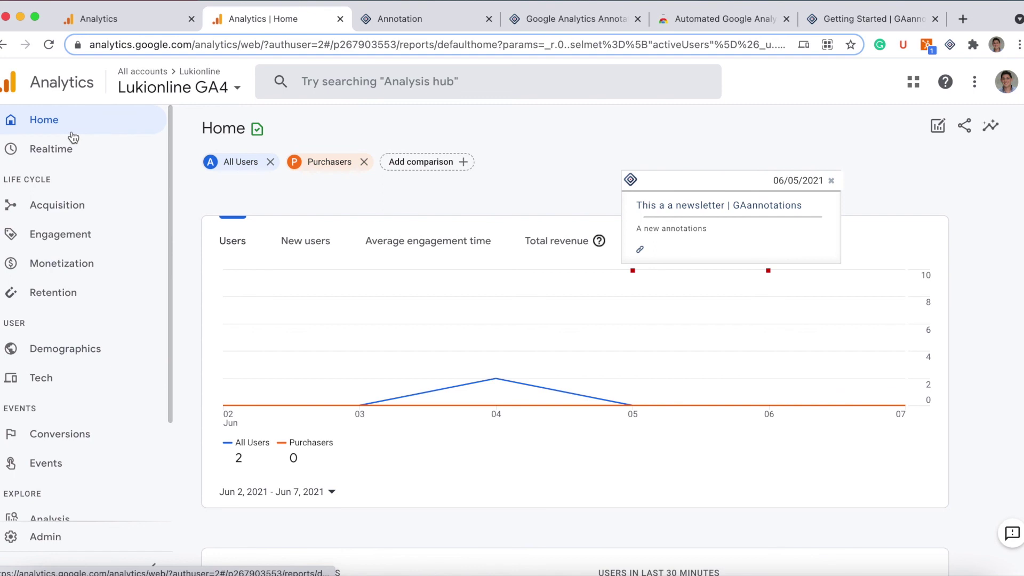
left_click(443, 19)
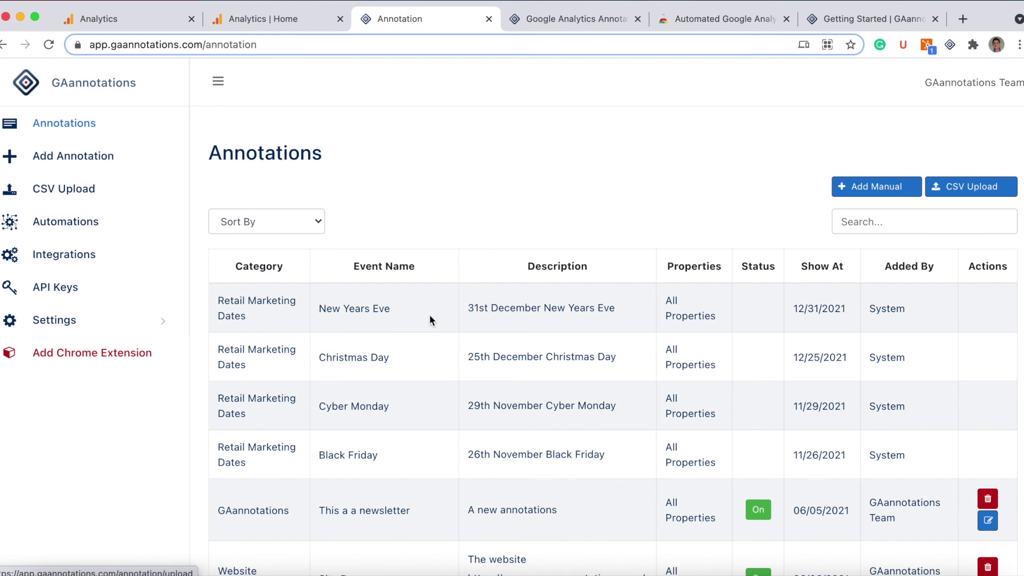
left_click(63, 190)
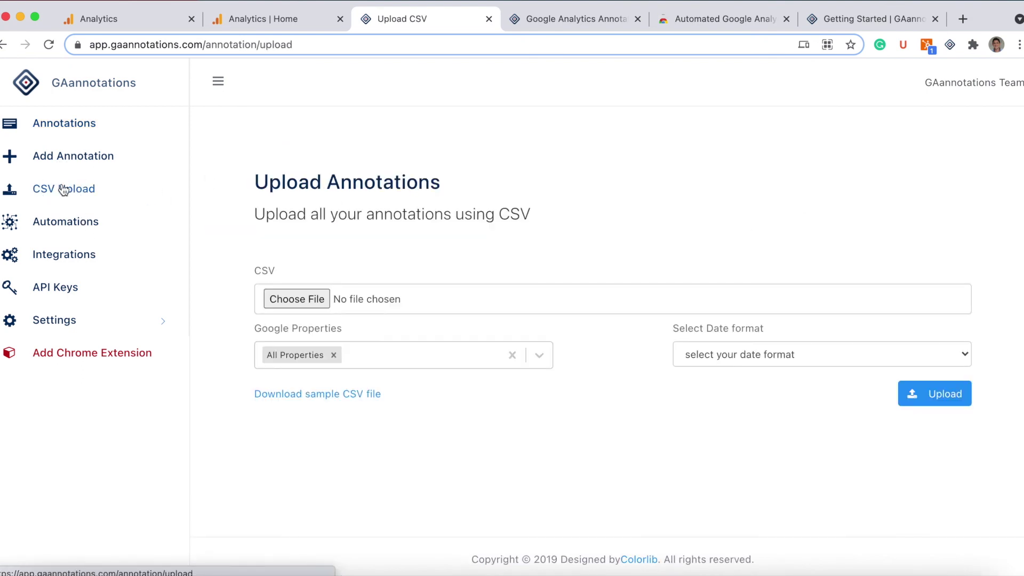
left_click(62, 223)
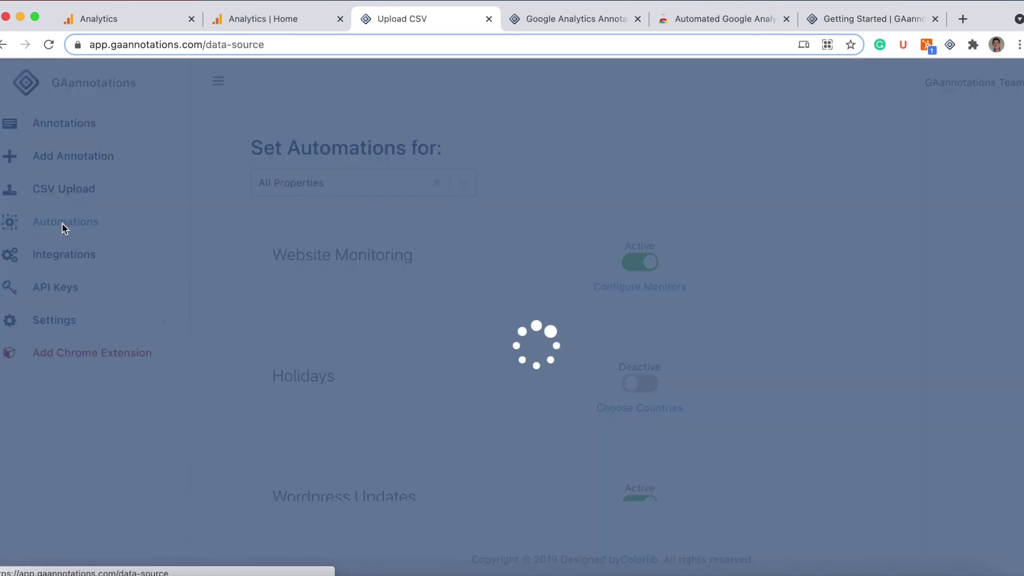
scroll(266, 326, "down", 2)
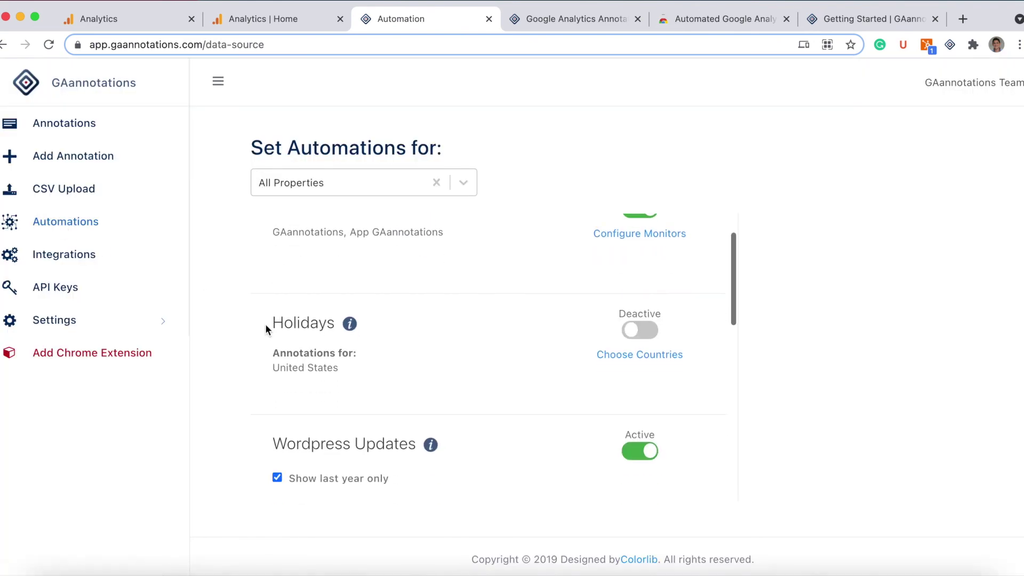
scroll(265, 329, "down", 5)
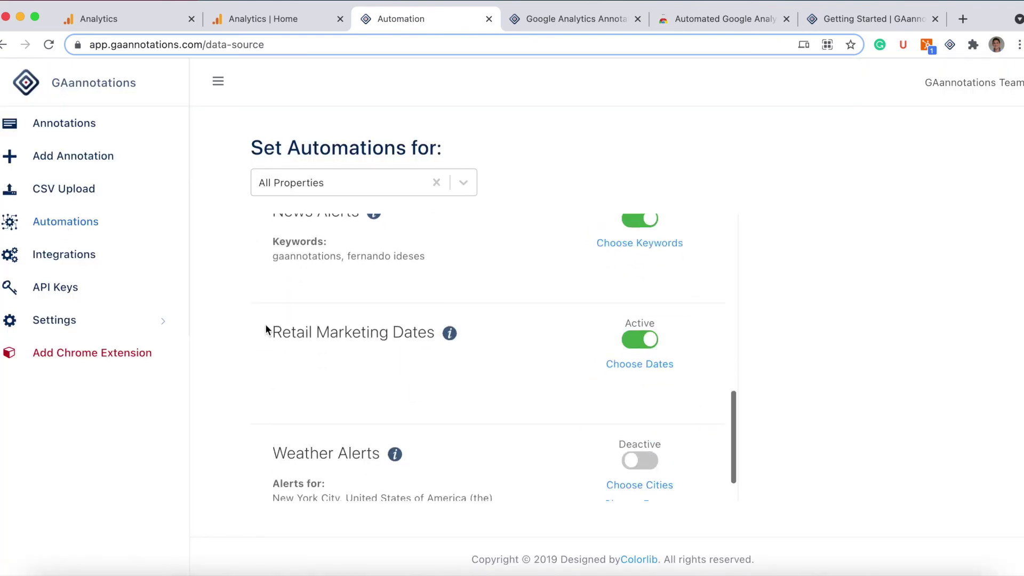
scroll(266, 328, "up", 8)
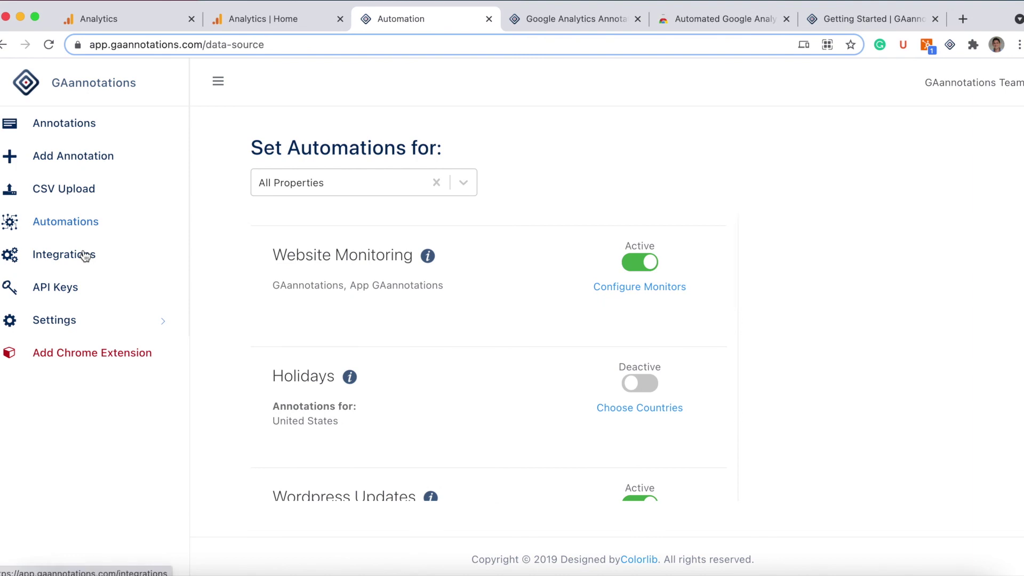
left_click(89, 324)
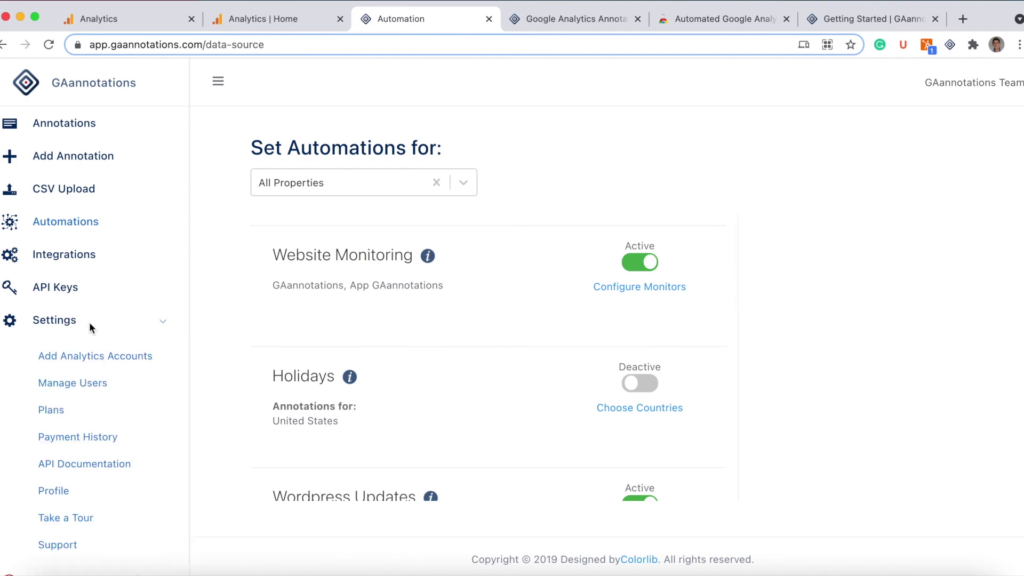
left_click(112, 364)
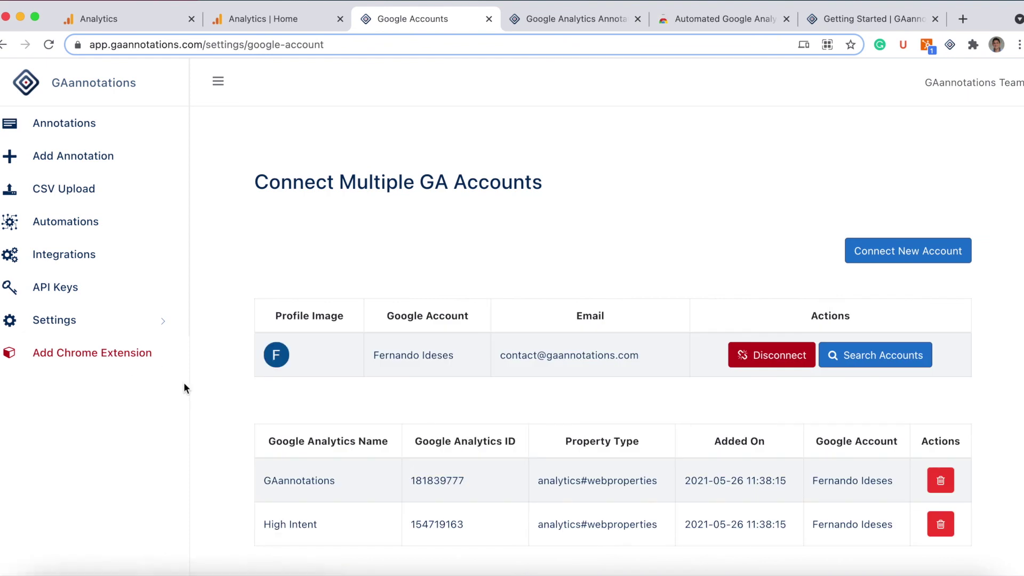
left_click(127, 314)
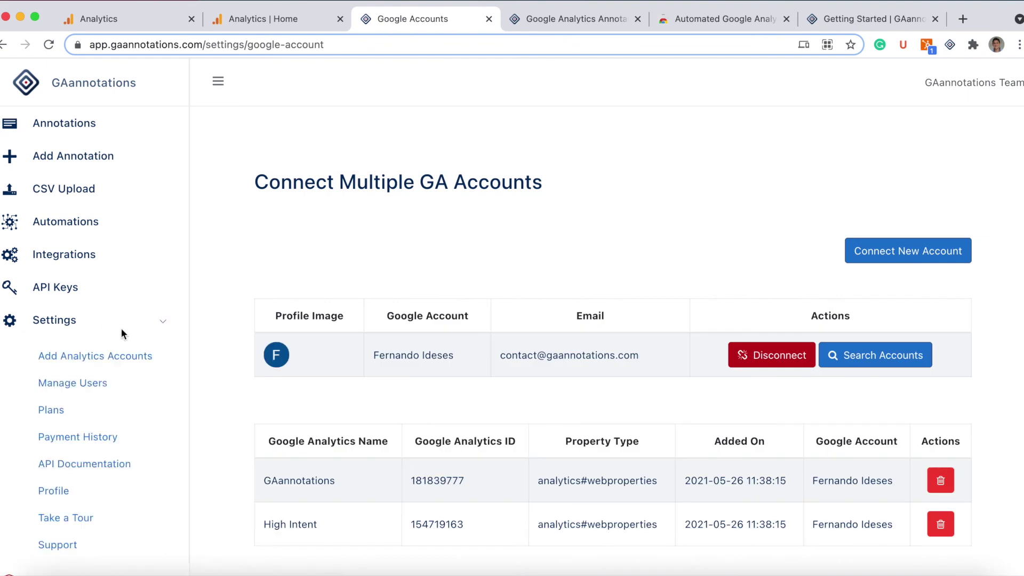
left_click(73, 384)
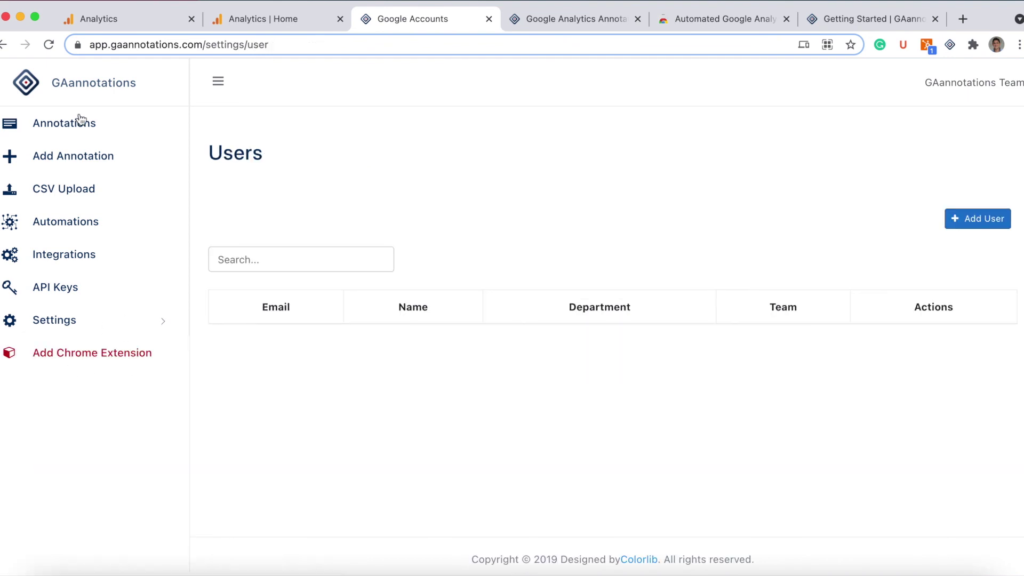
left_click(77, 134)
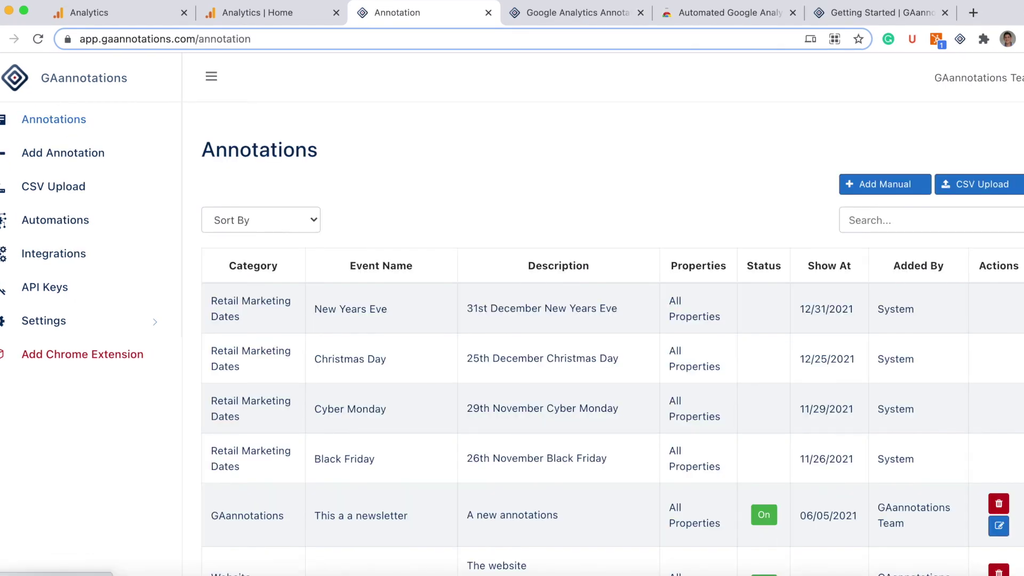